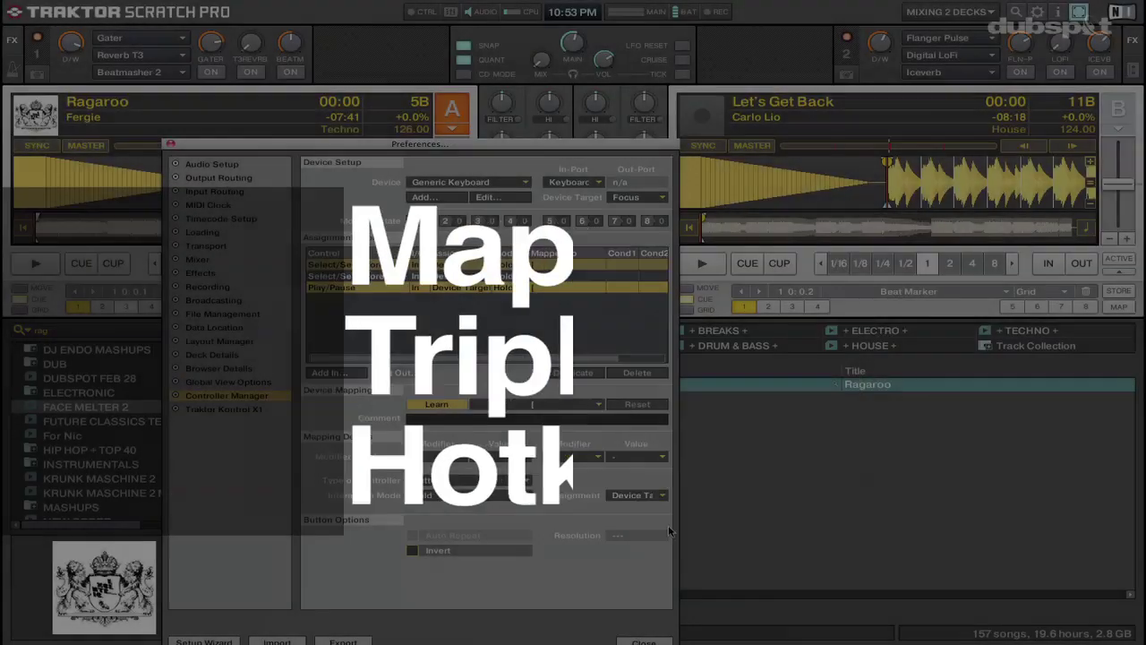
Assign the new Play/Pause mapping to Deck B and learn the ] key for it.
text(1)
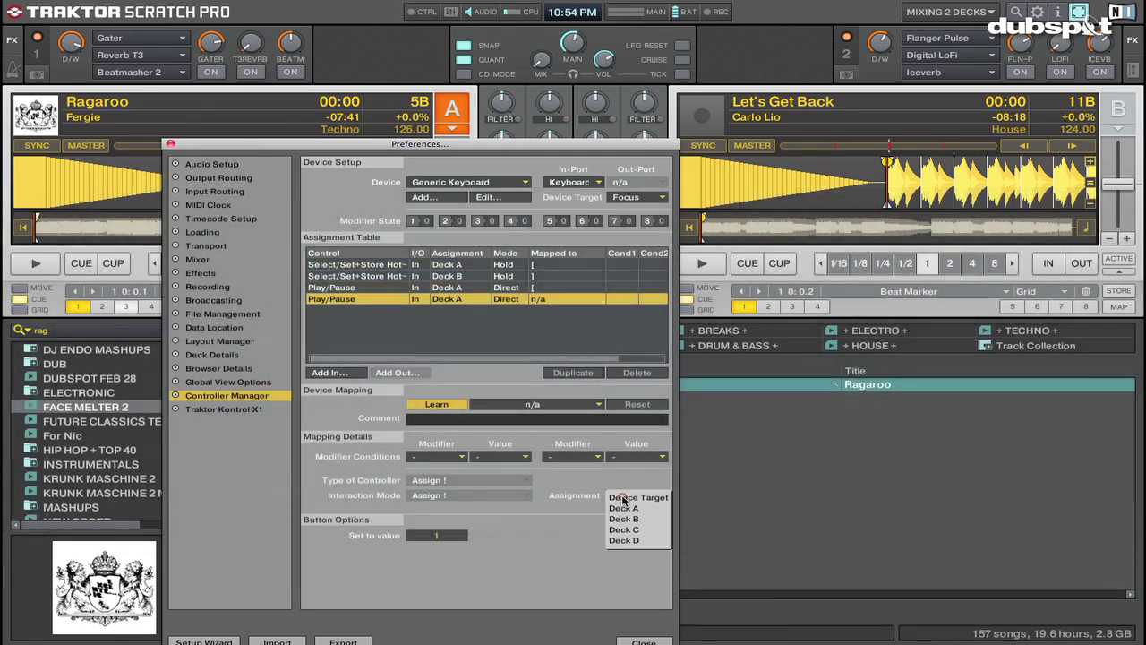
click(627, 517)
key(bracketright)
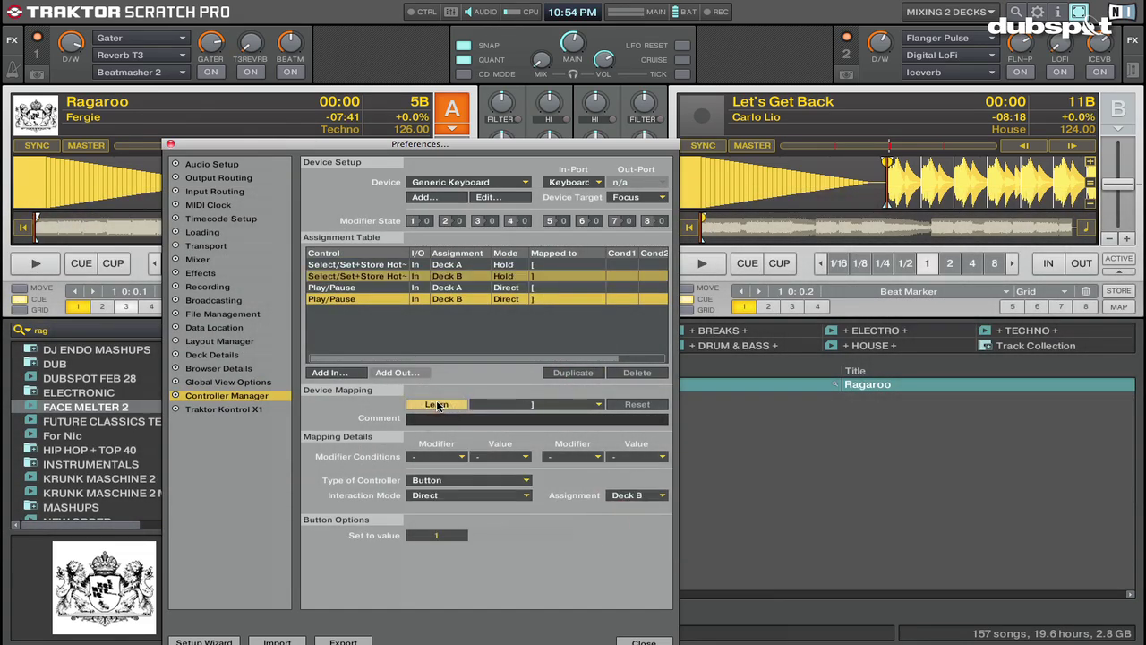
Add a Tempo > Sync control to the keyboard mapping, assigned to Deck A.
click(329, 373)
click(414, 480)
click(432, 404)
click(468, 479)
click(425, 508)
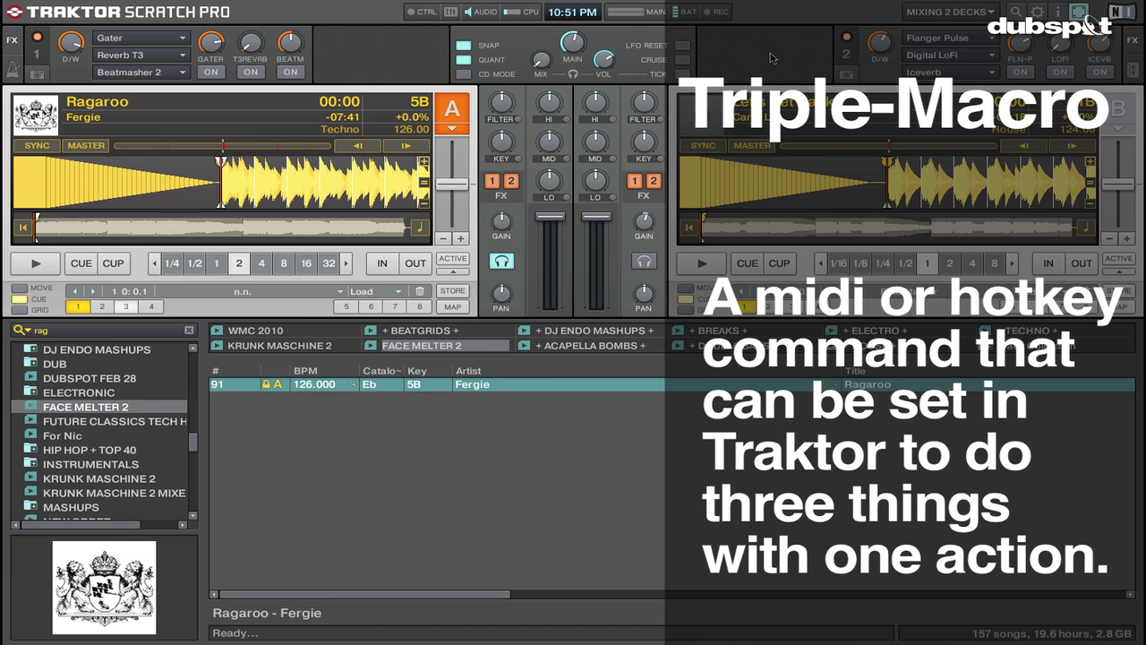
Open Preferences from the header gear icon, showing the Controller Manager page.
mouse_move(869, 35)
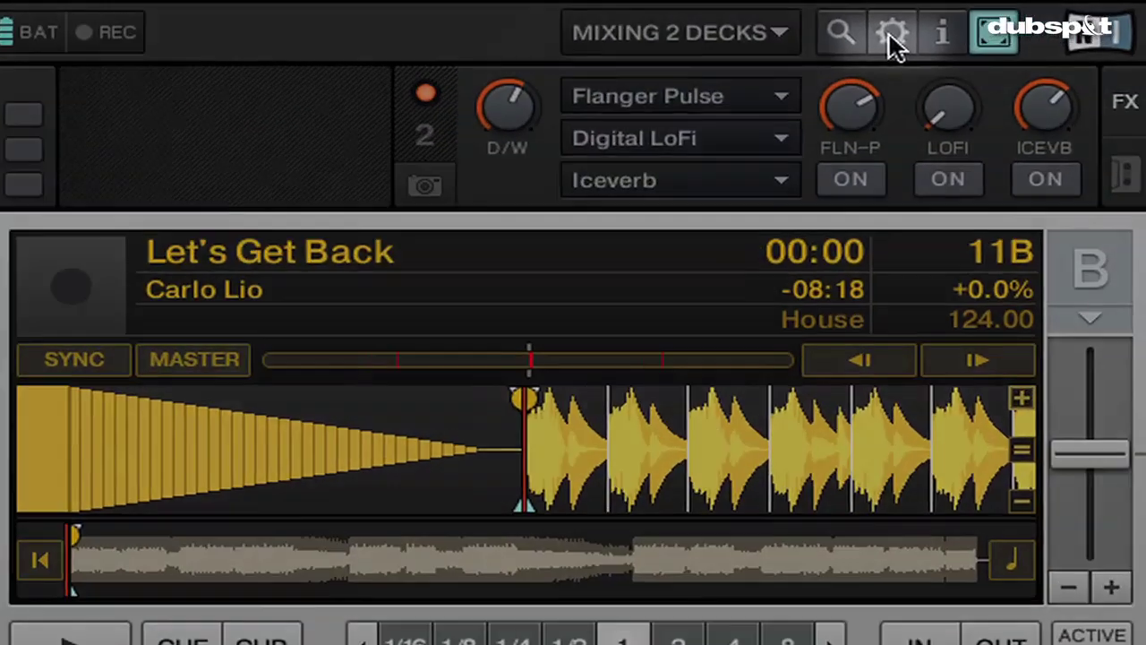
click(1037, 12)
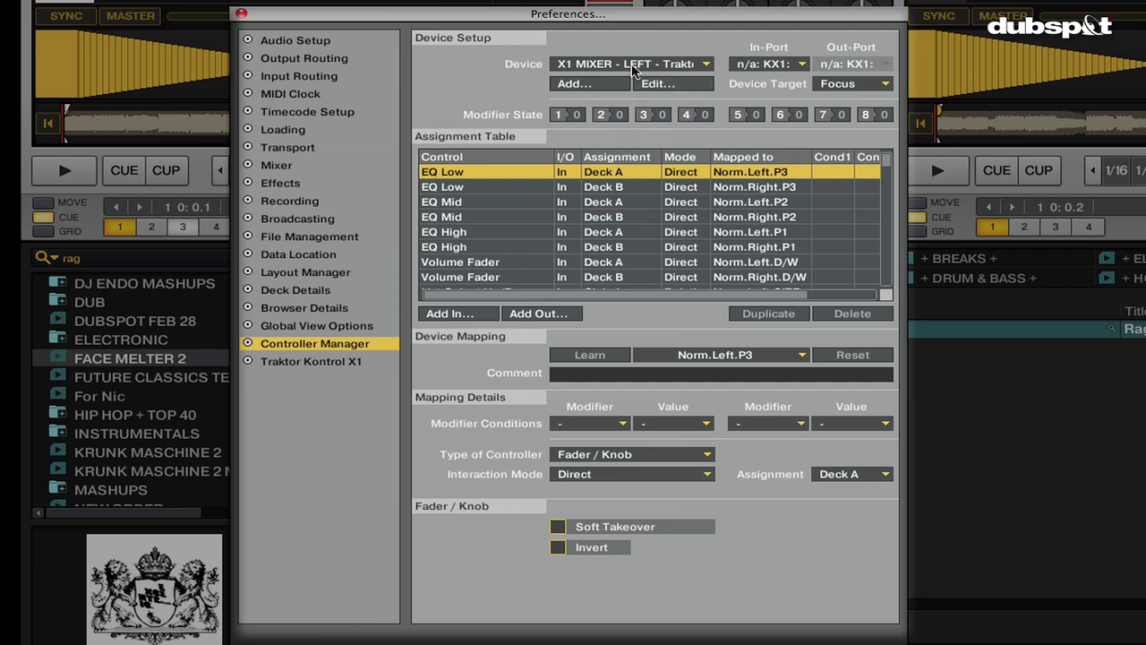
Choose Generic Keyboard (Keyboard, n/a) as the Controller Manager device.
click(704, 65)
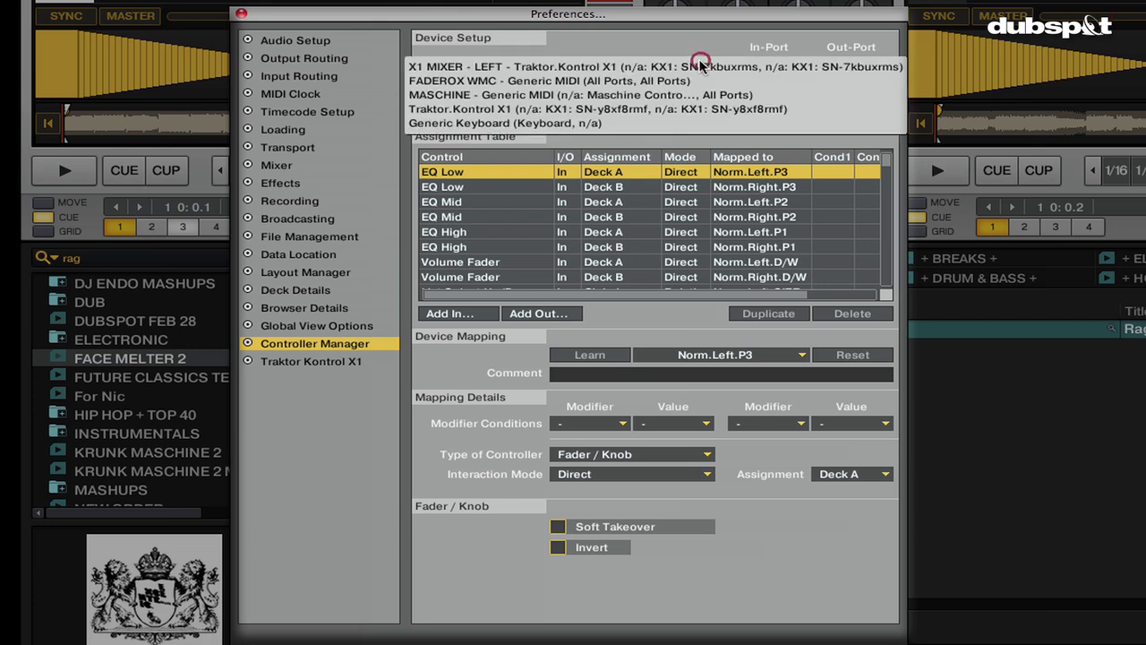
click(672, 123)
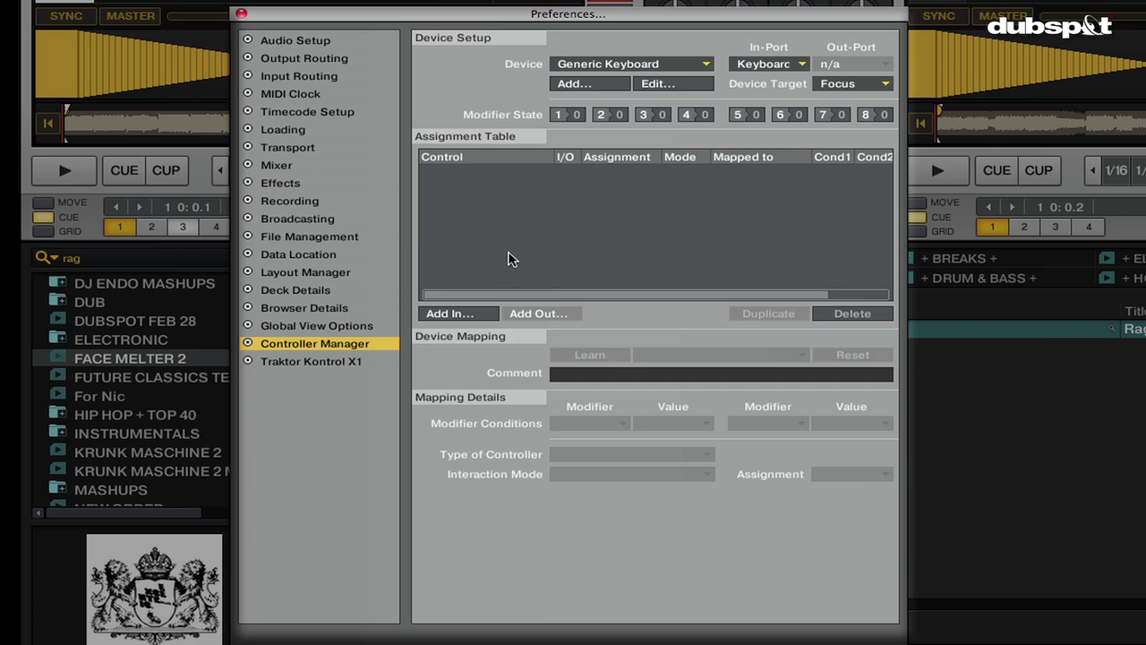
Add a Cue/Loops > Select/Set+Store Hotcue control and assign it to Deck A.
click(457, 315)
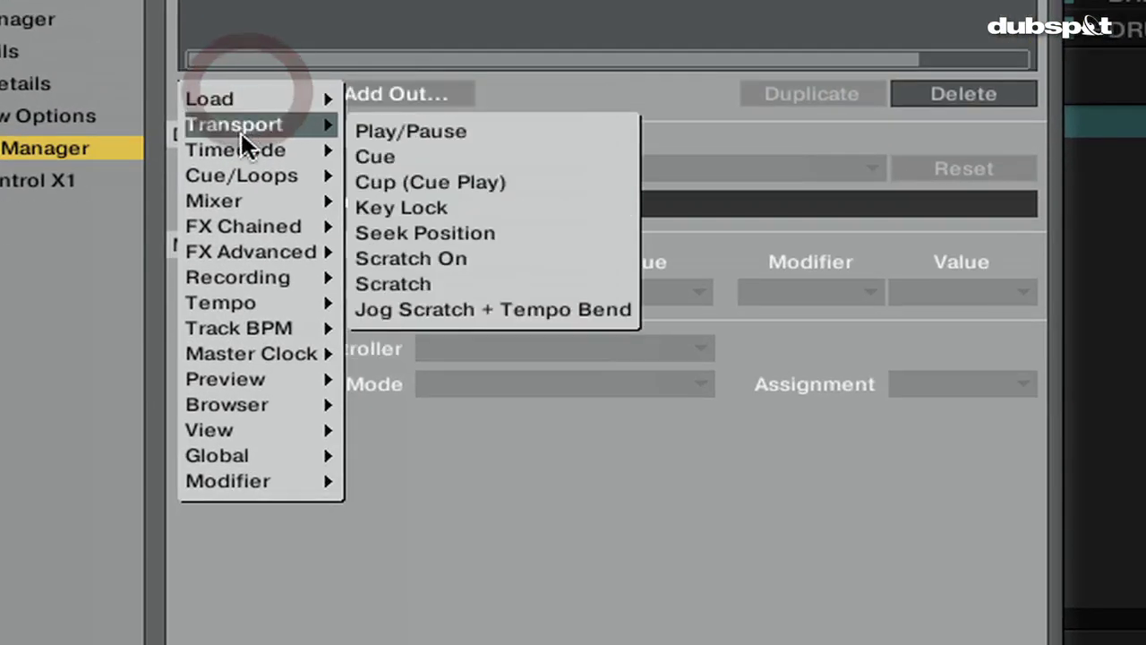
mouse_move(452, 358)
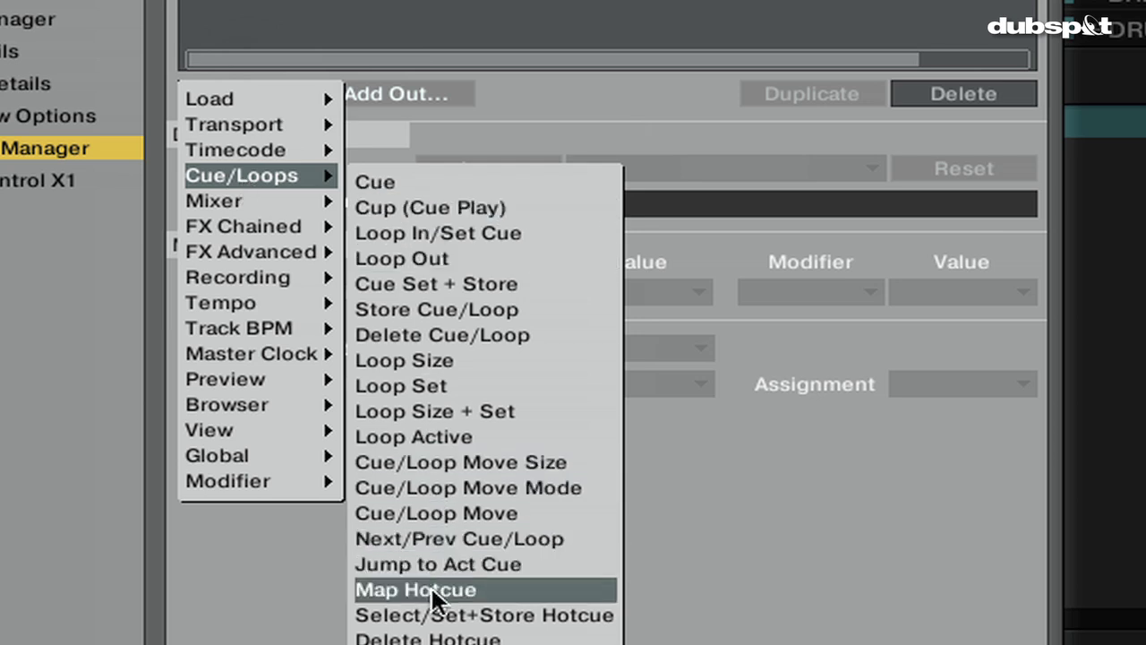
click(437, 616)
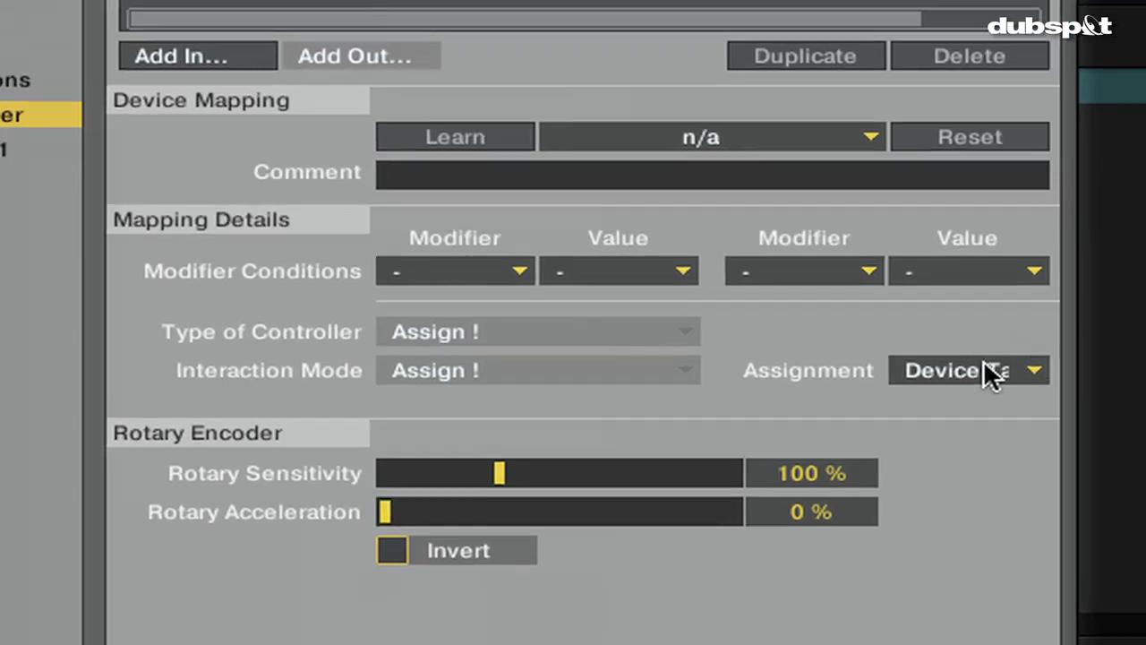
click(978, 378)
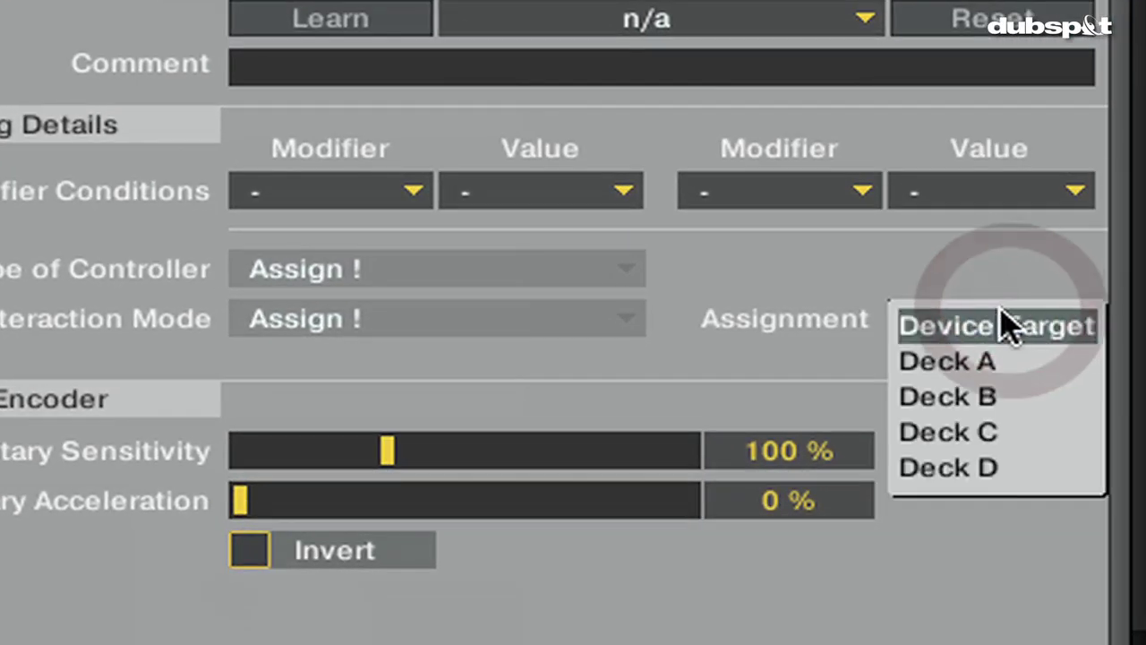
click(993, 362)
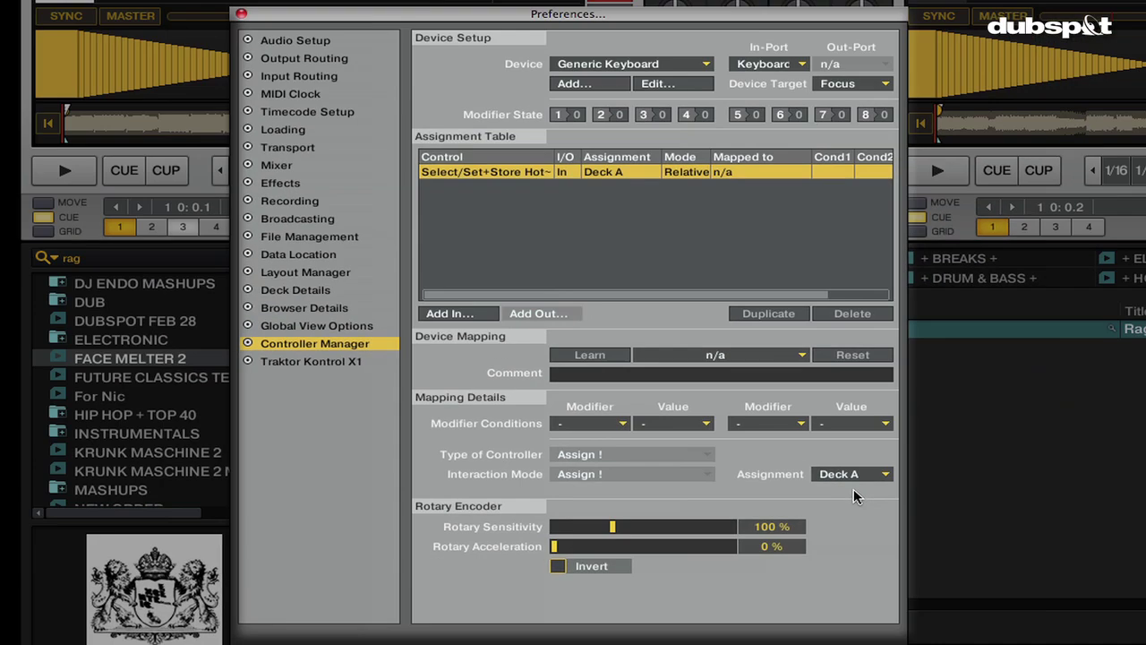
click(591, 352)
Learn the [ key for the Deck A hotcue control and set it to store HotCue 1.
click(591, 355)
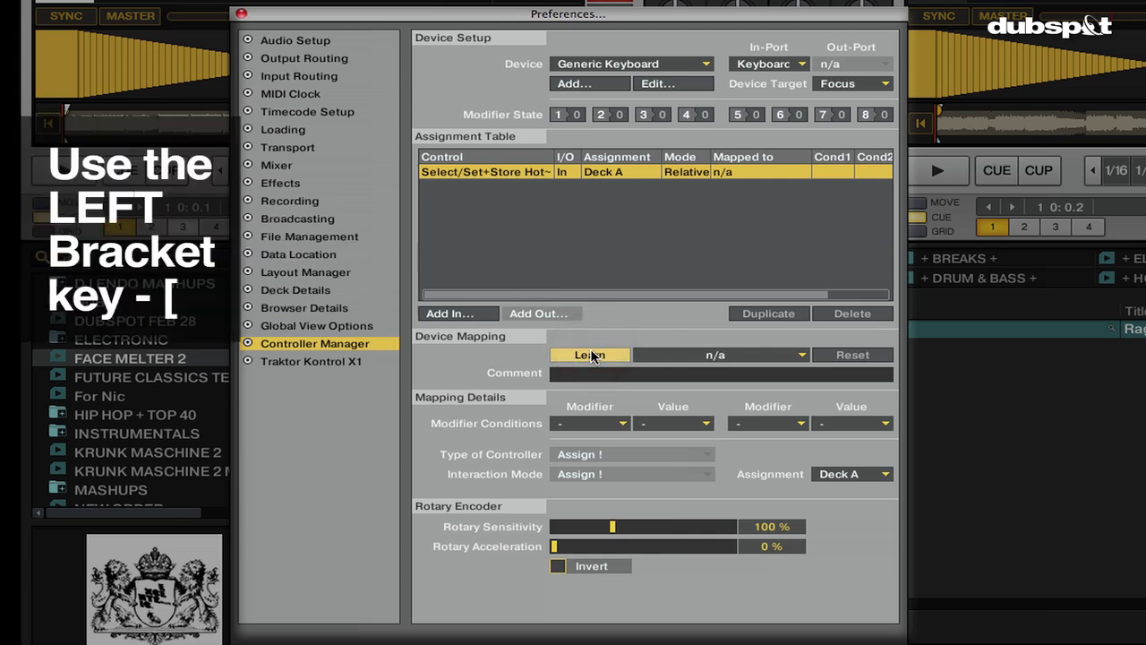
key(bracketleft)
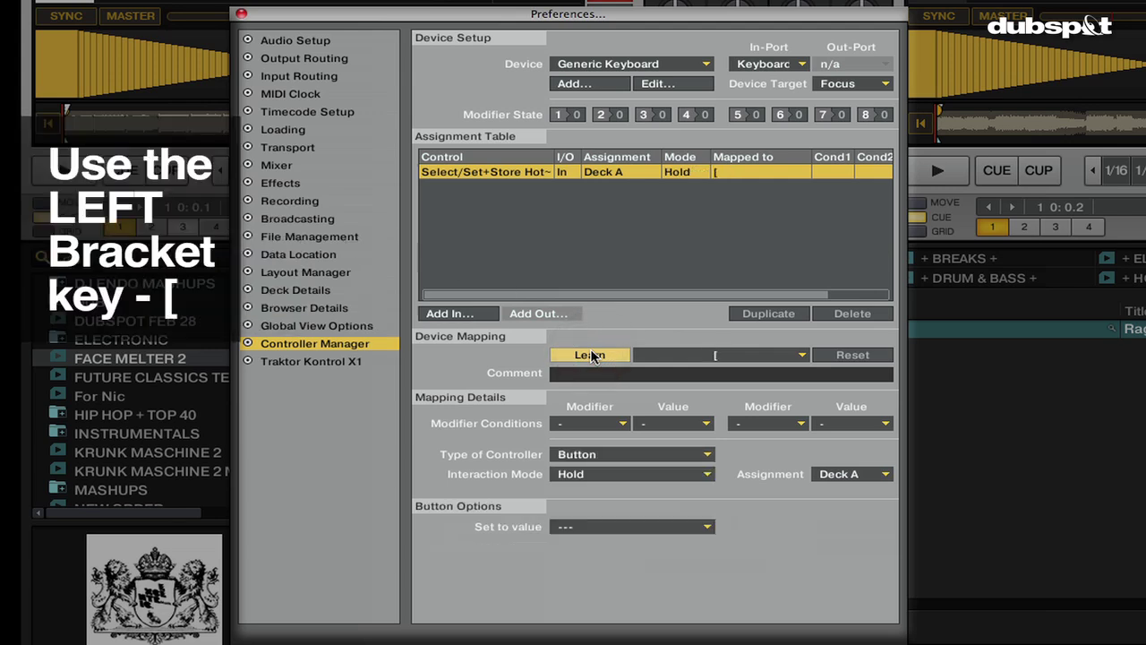
click(591, 354)
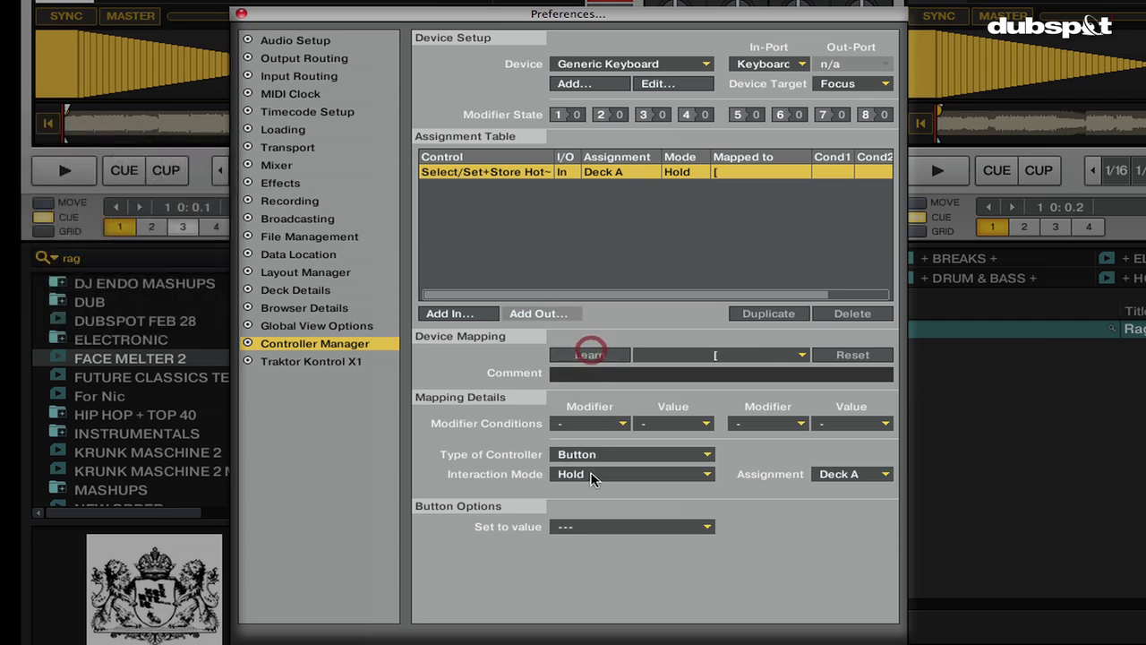
click(593, 524)
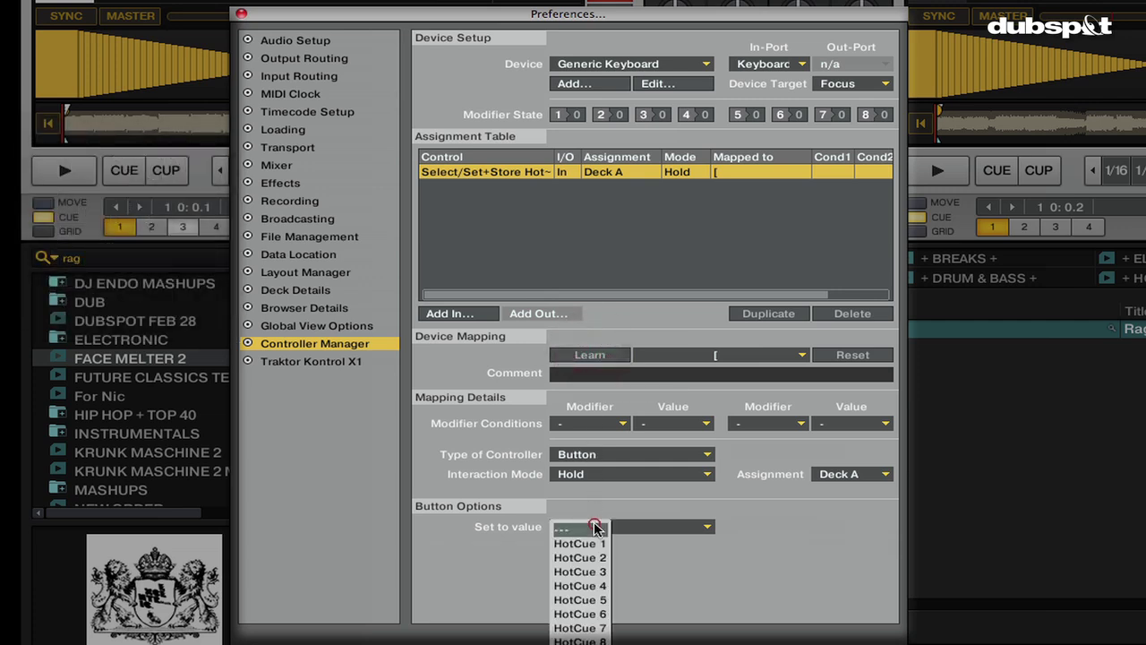
click(590, 542)
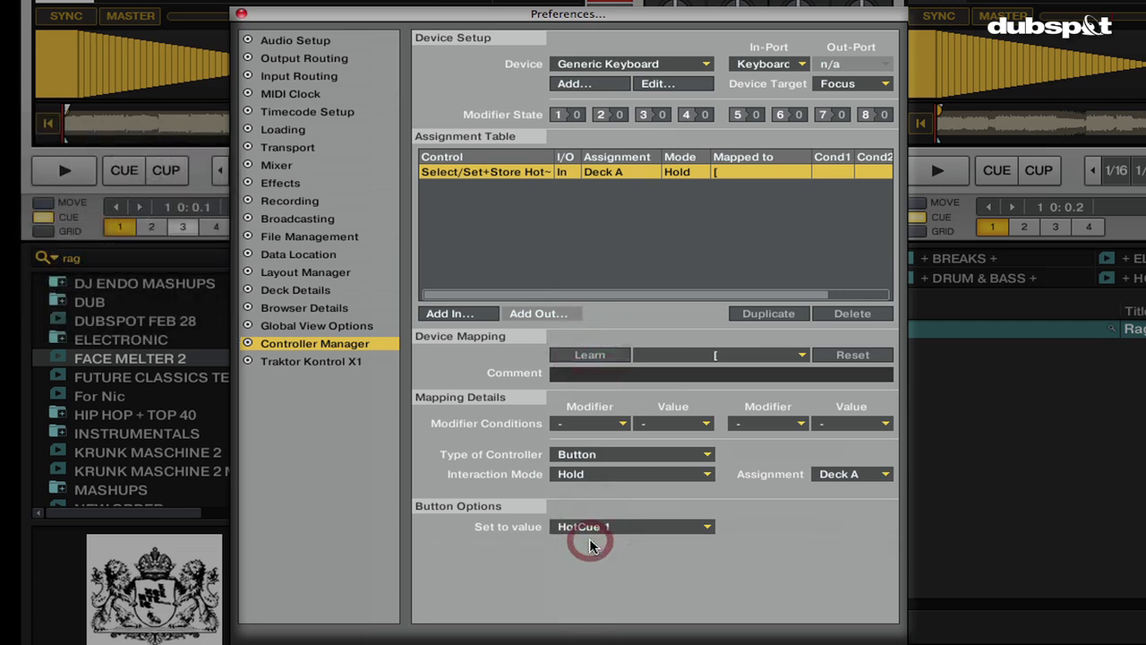
Duplicate the hotcue mapping, assign the copy to Deck B, and learn the ] key.
click(753, 313)
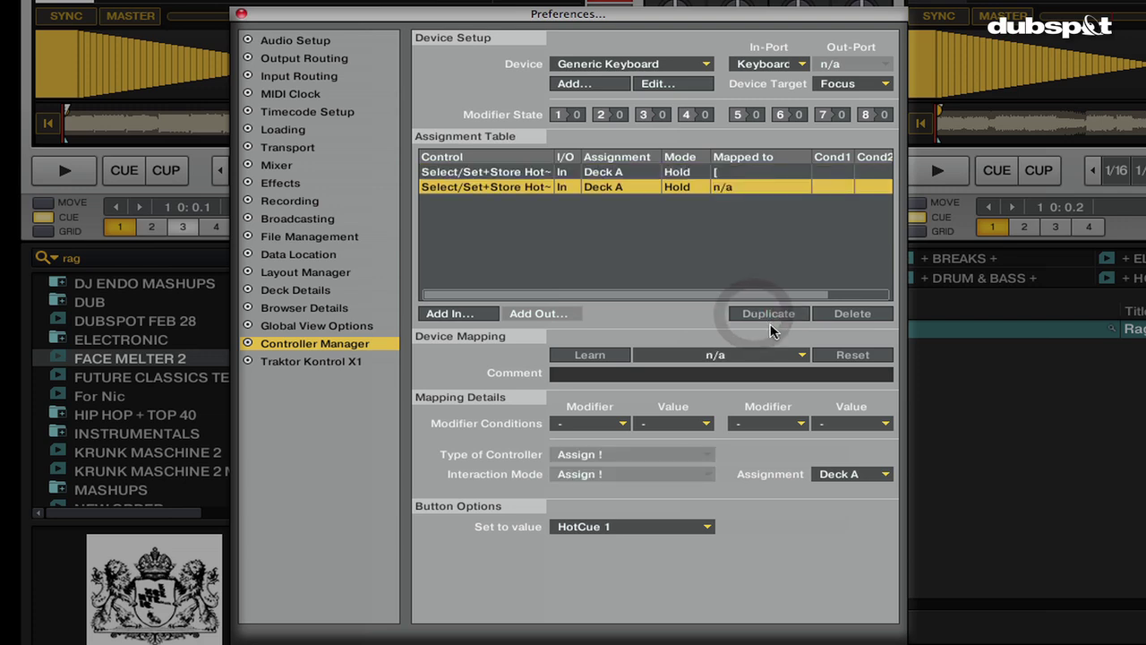
click(833, 474)
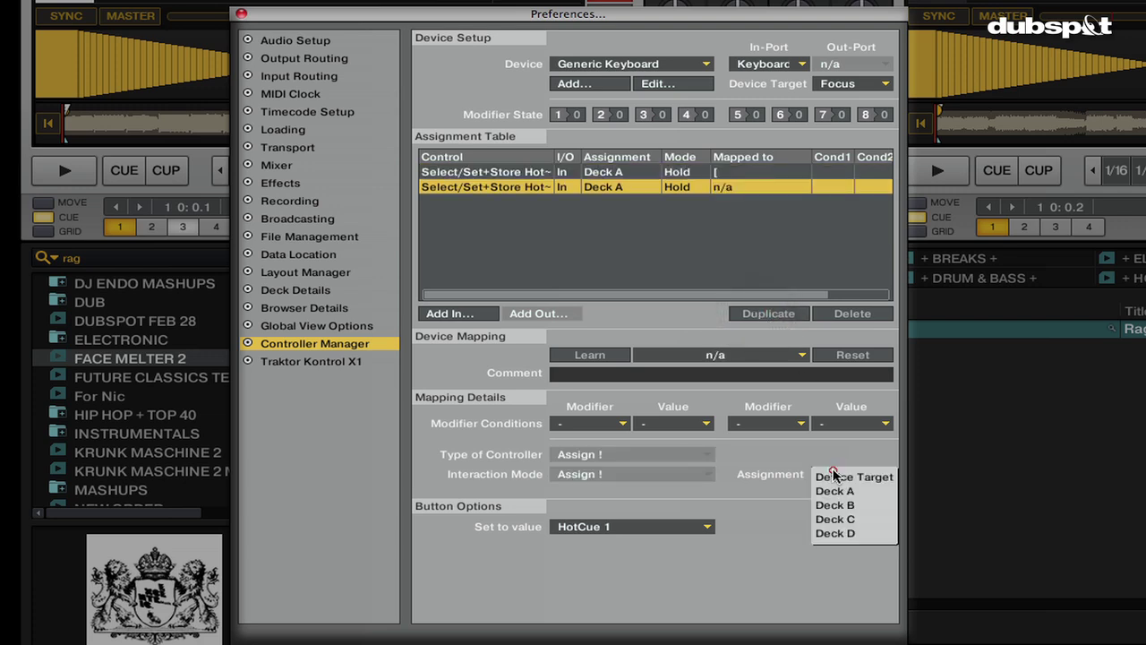
click(832, 504)
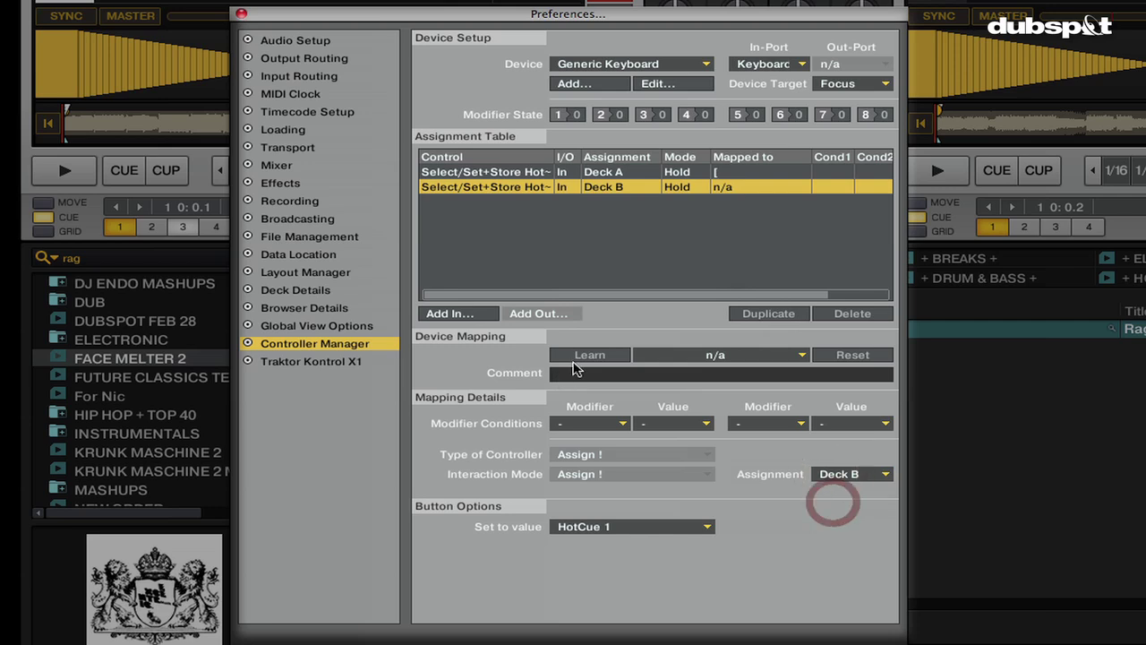
click(574, 358)
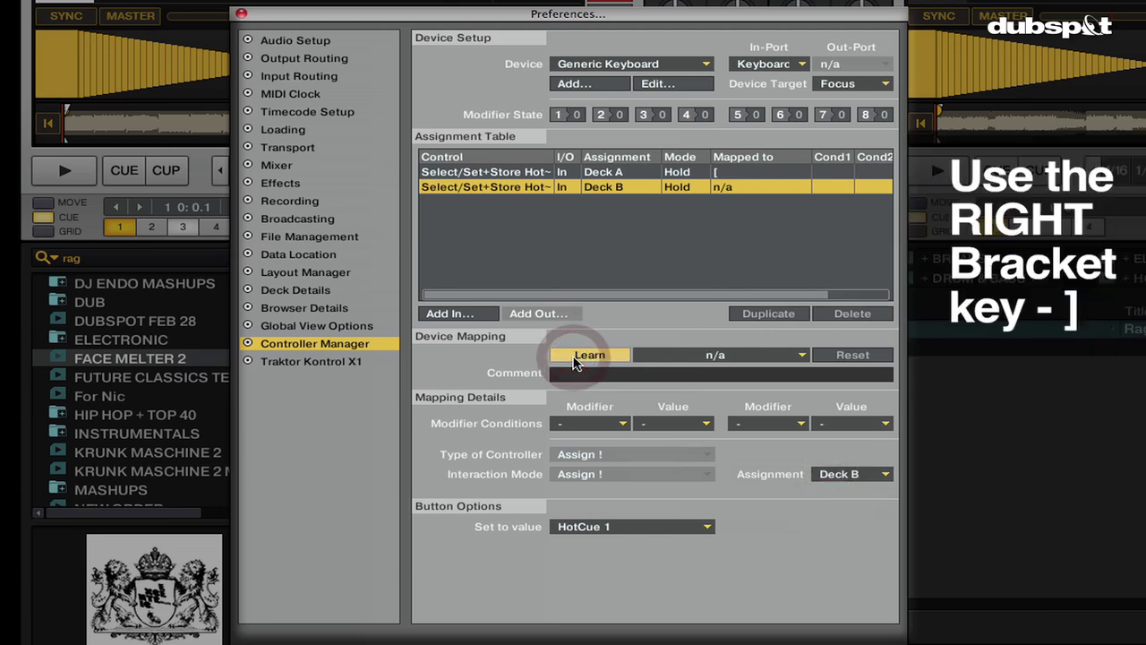
key(bracketright)
click(574, 358)
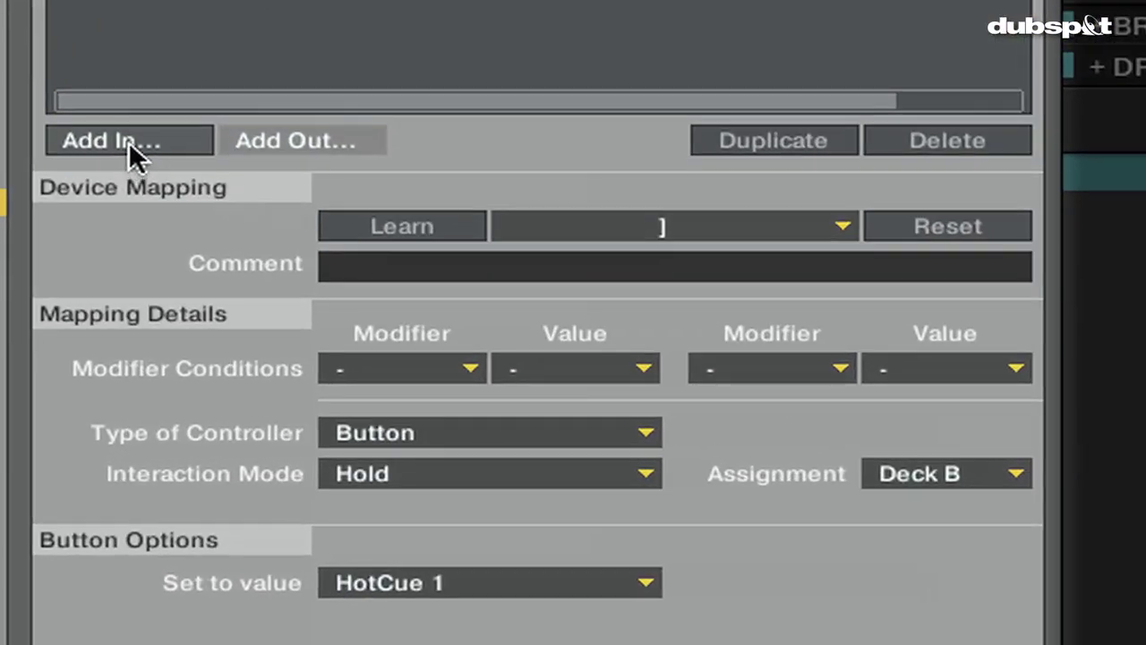
Add a Play/Pause control to the keyboard mapping and learn the [ key for it.
click(129, 145)
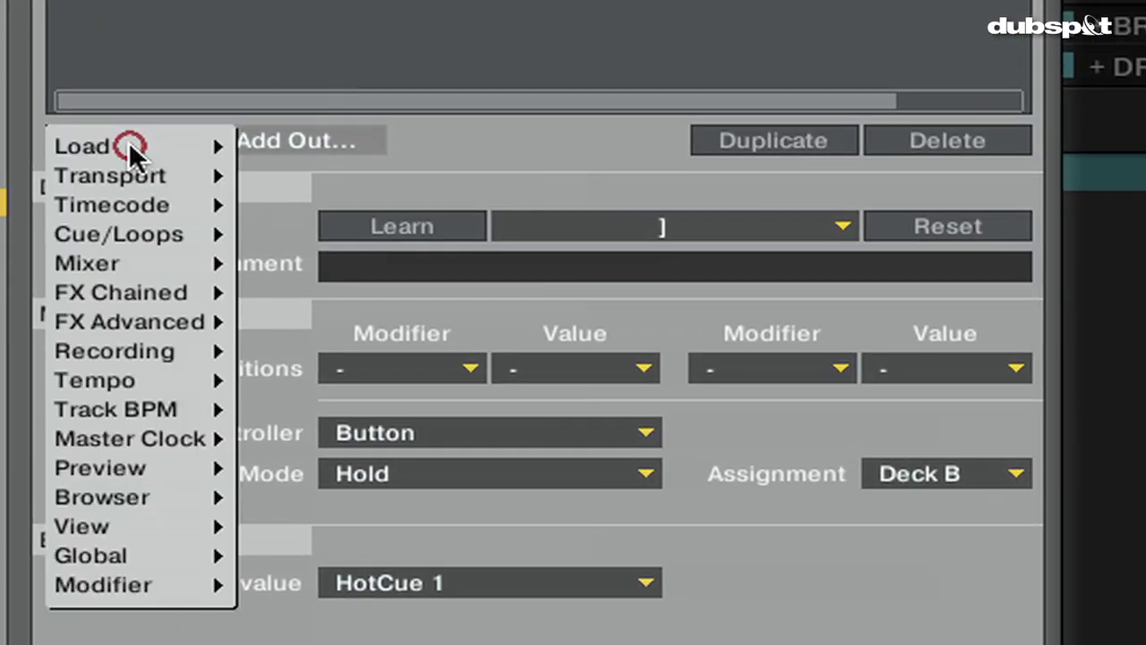
mouse_move(130, 176)
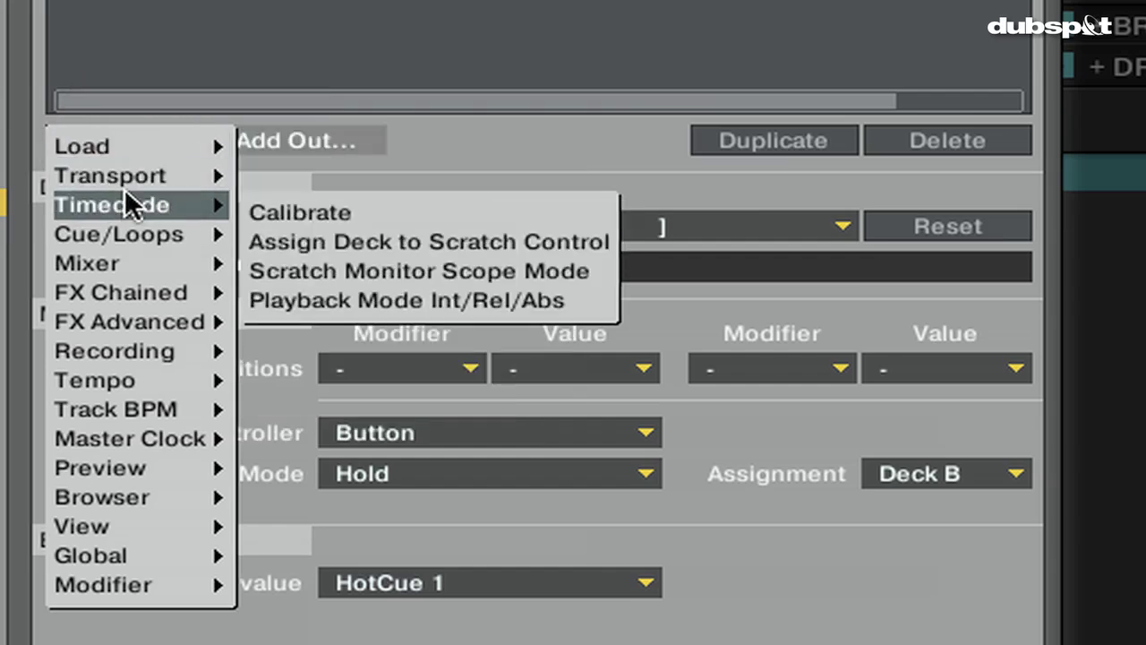
mouse_move(118, 228)
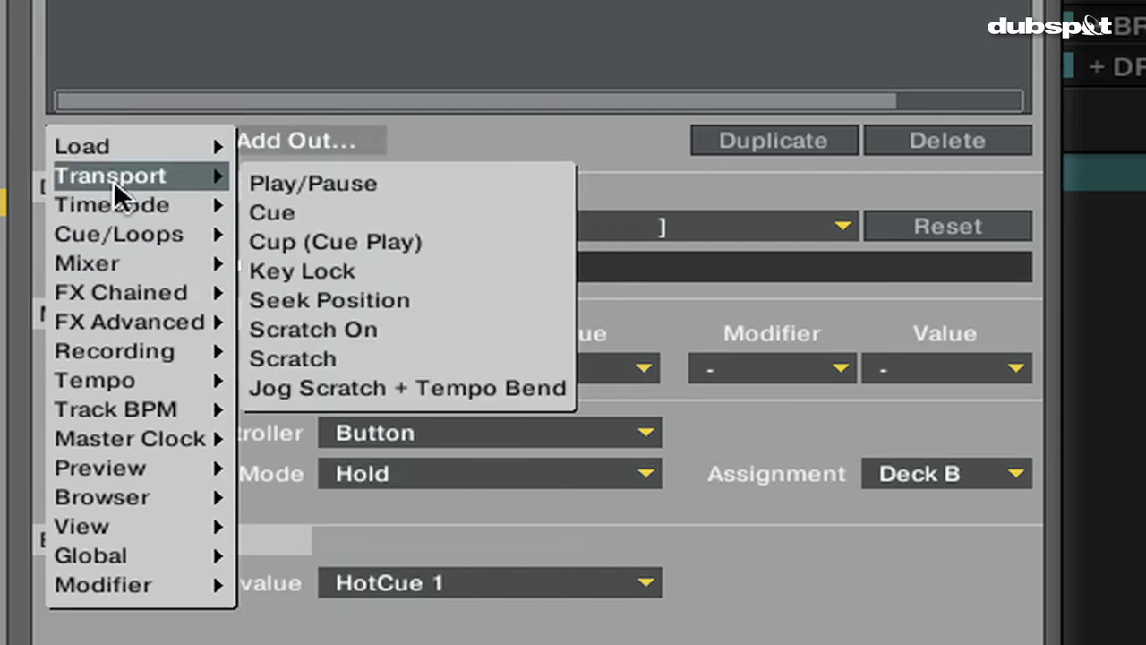
click(328, 184)
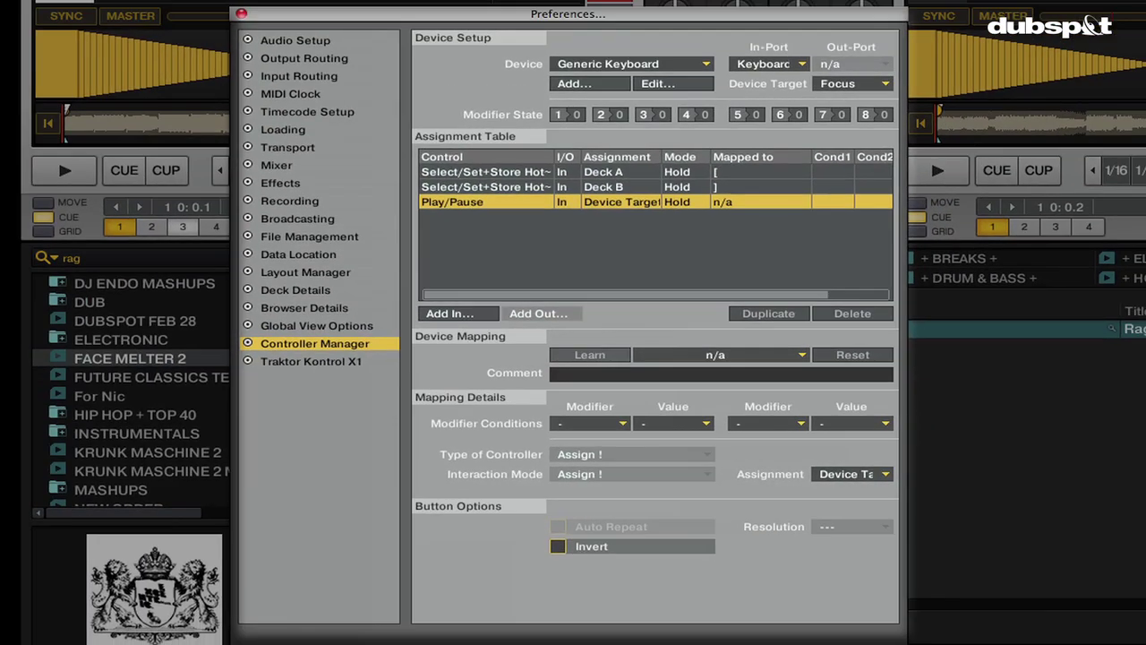
click(580, 356)
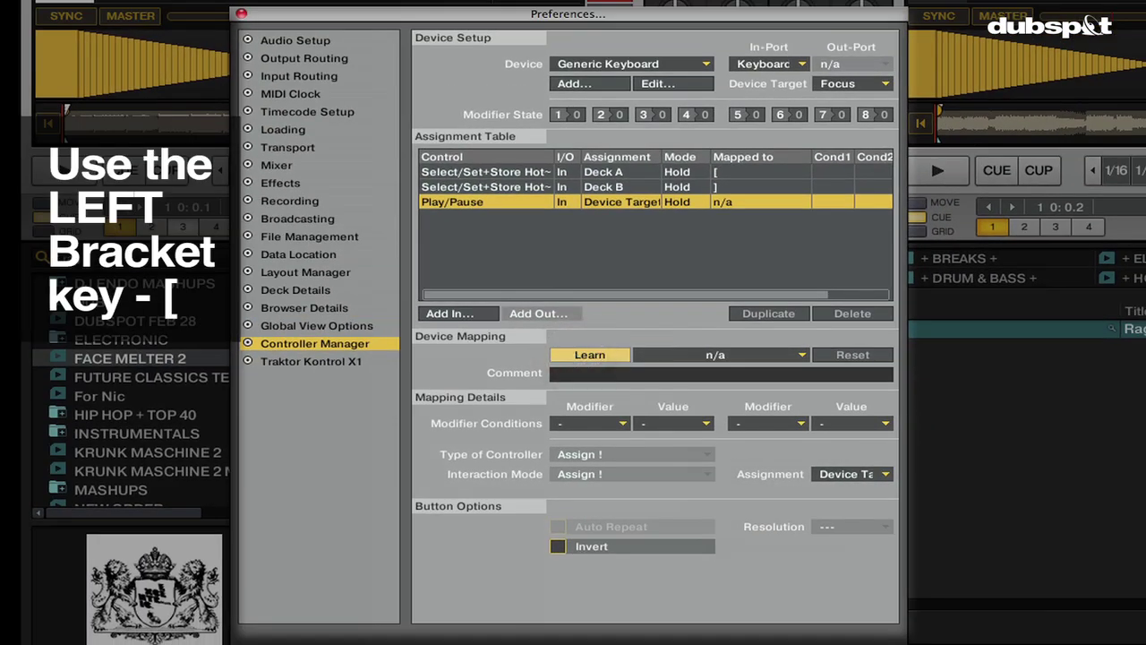
key(bracketleft)
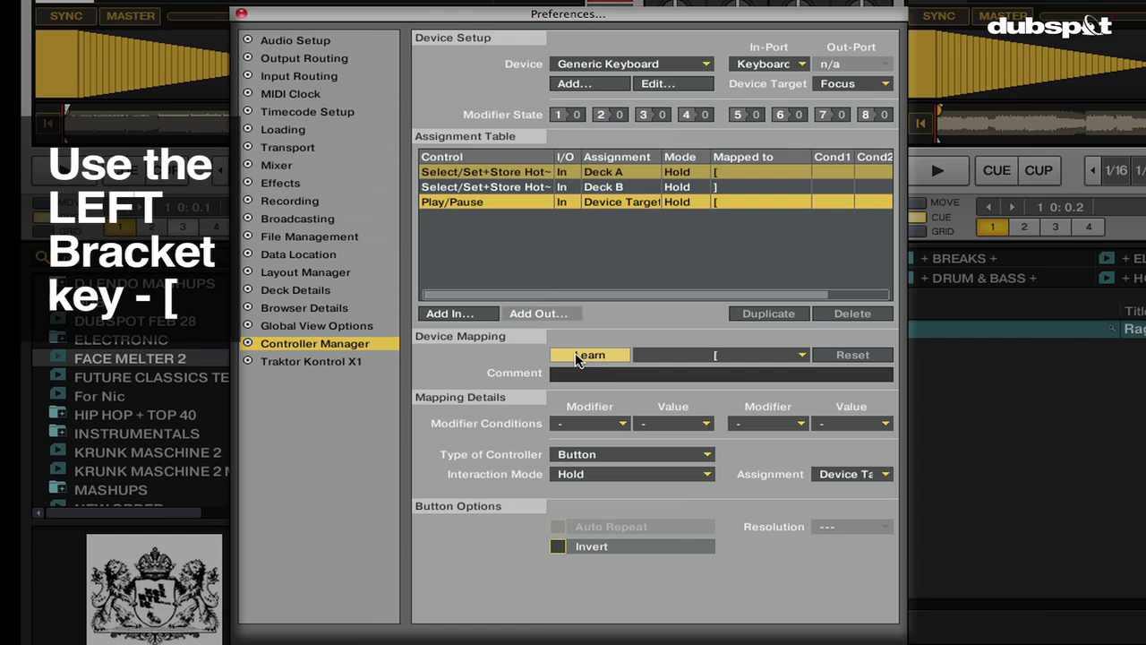
Assign Play/Pause to Deck A in Direct interaction mode with Set to value 1.
click(850, 474)
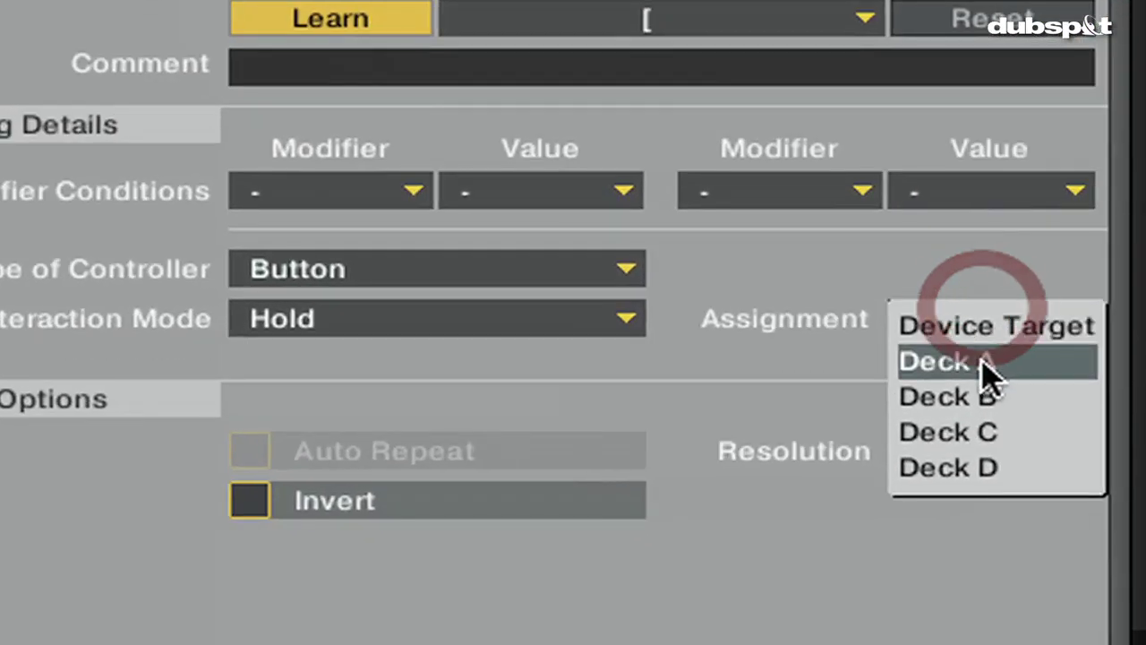
click(985, 362)
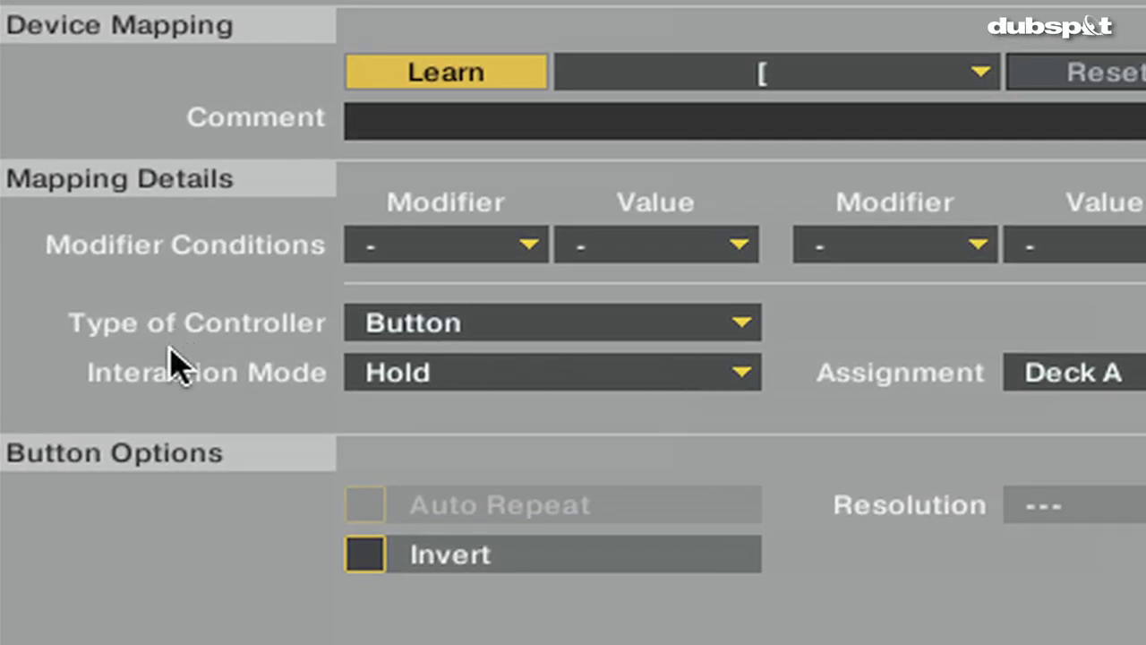
click(621, 361)
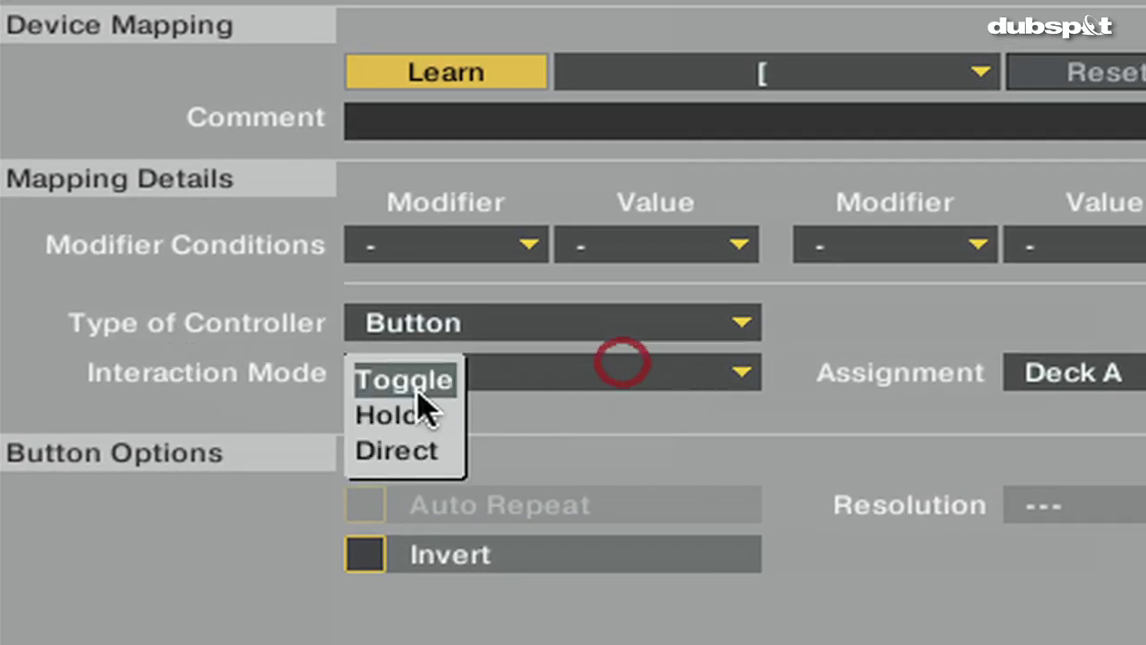
click(415, 446)
click(445, 504)
drag(445, 506, 445, 492)
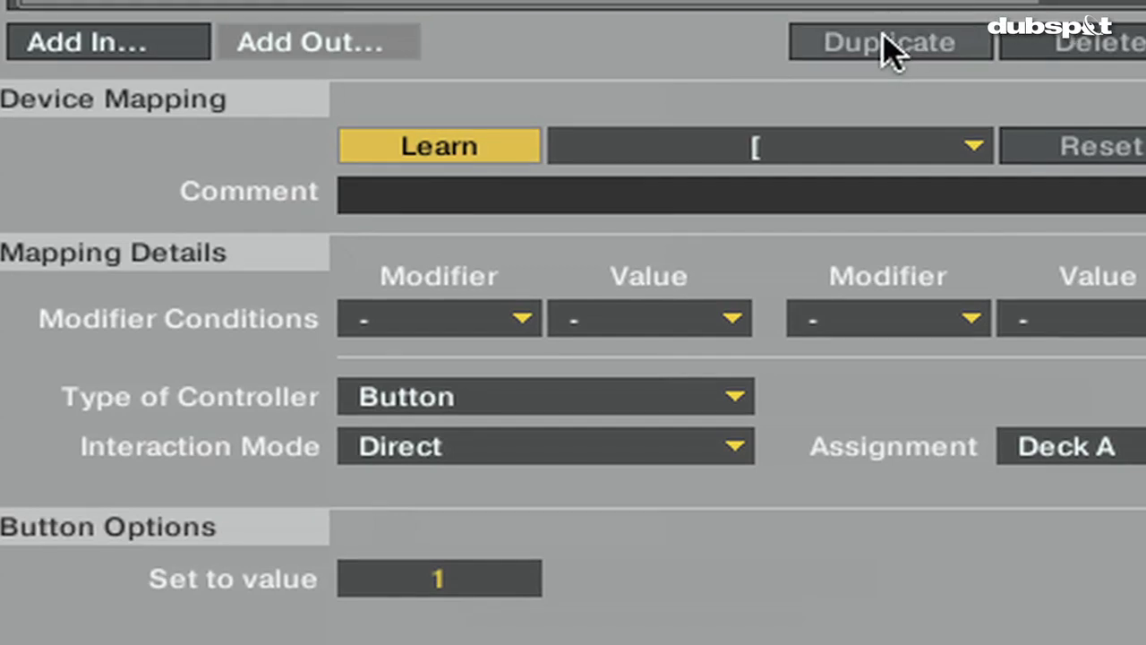
Duplicate the Deck A Play/Pause mapping, assign it to Deck B, and learn the ] key.
click(885, 42)
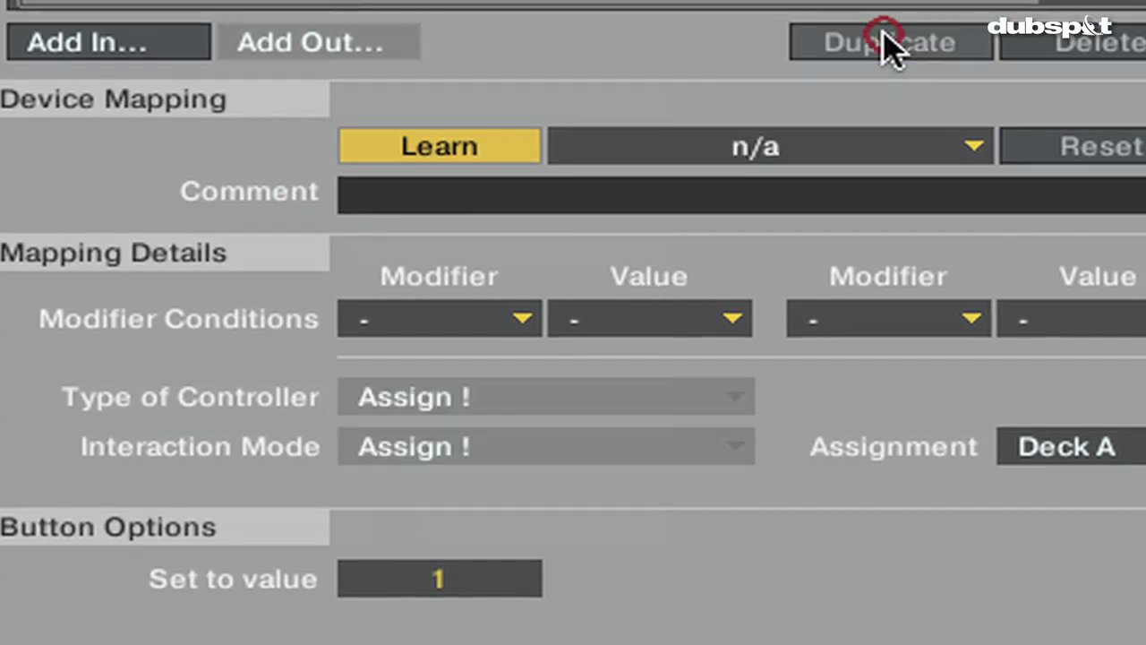
click(1052, 443)
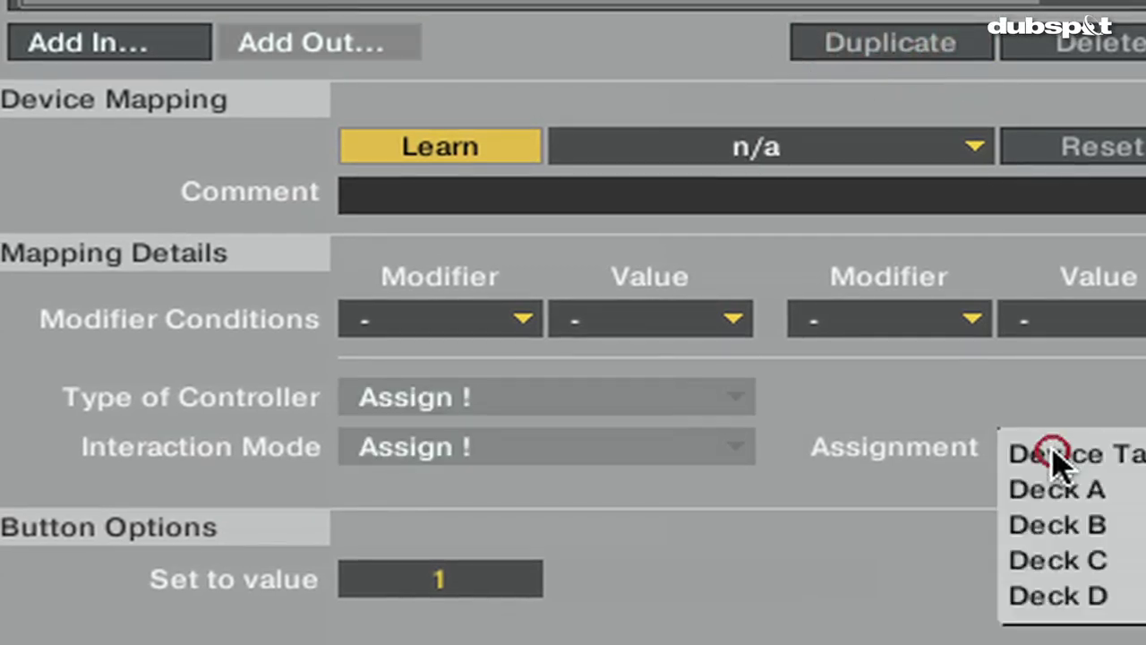
click(1072, 527)
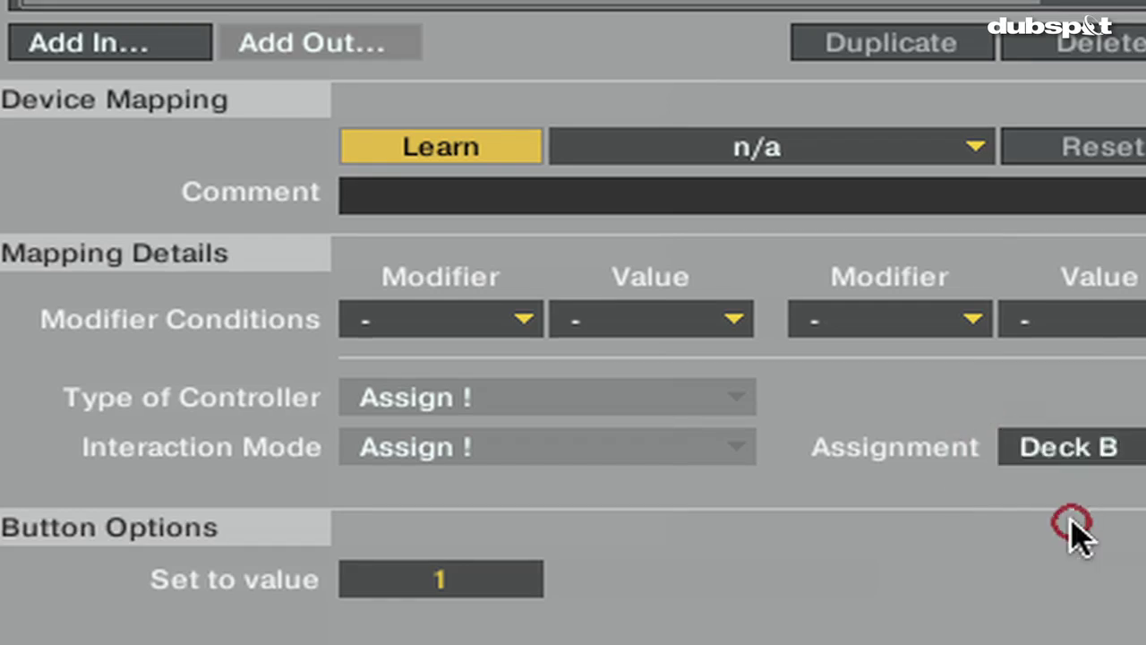
click(442, 144)
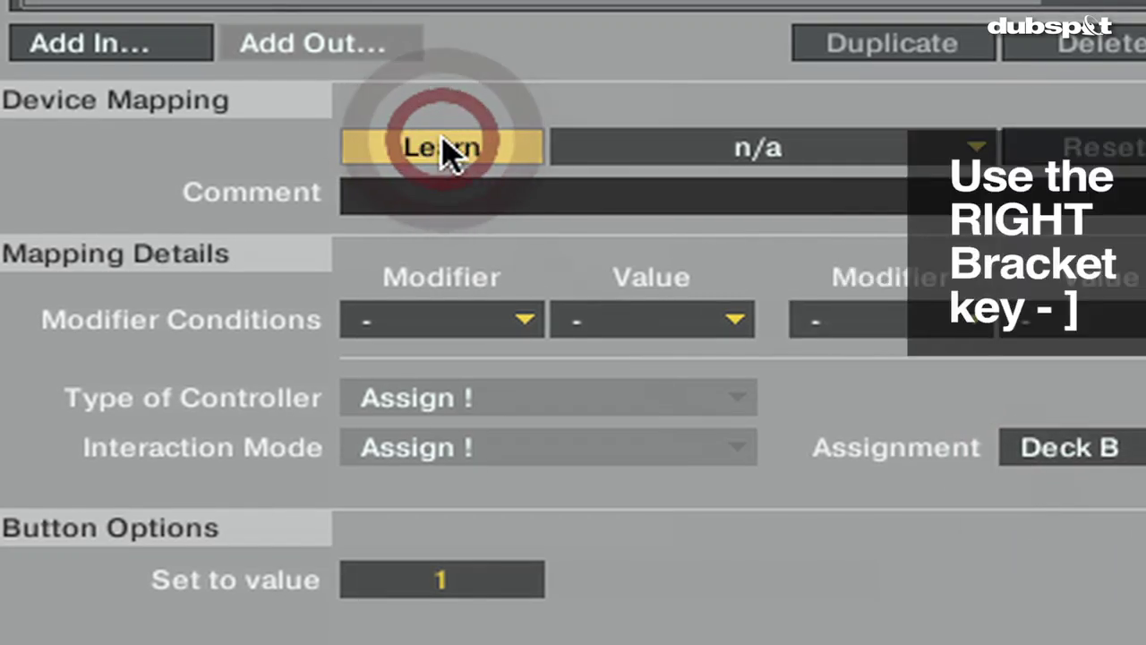
key(bracketright)
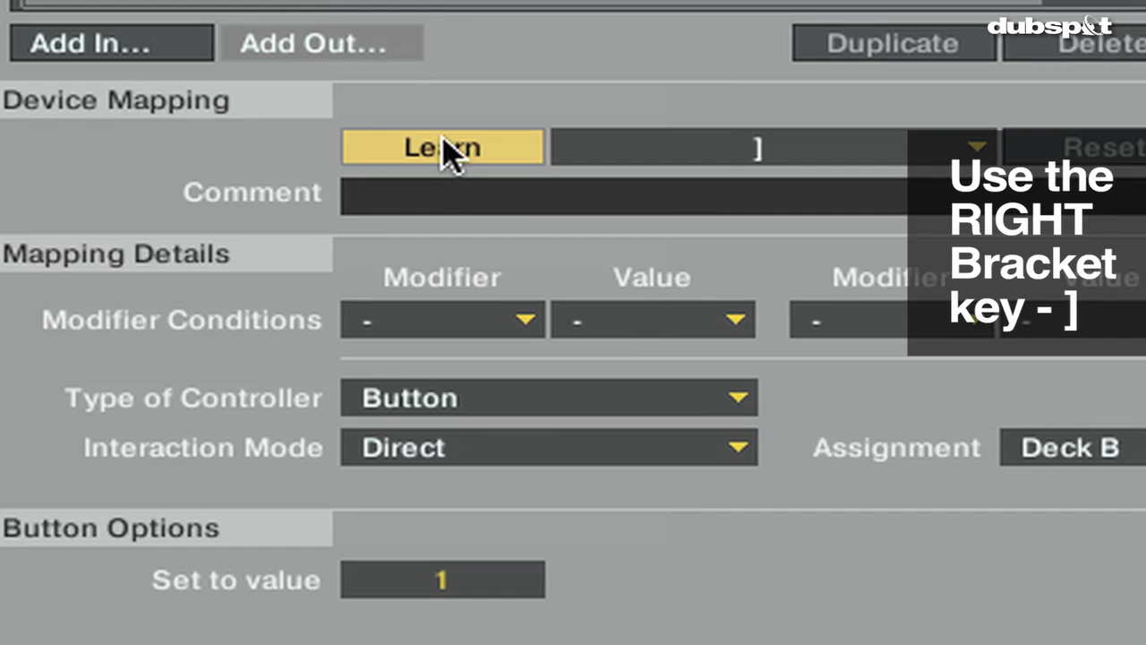
click(443, 148)
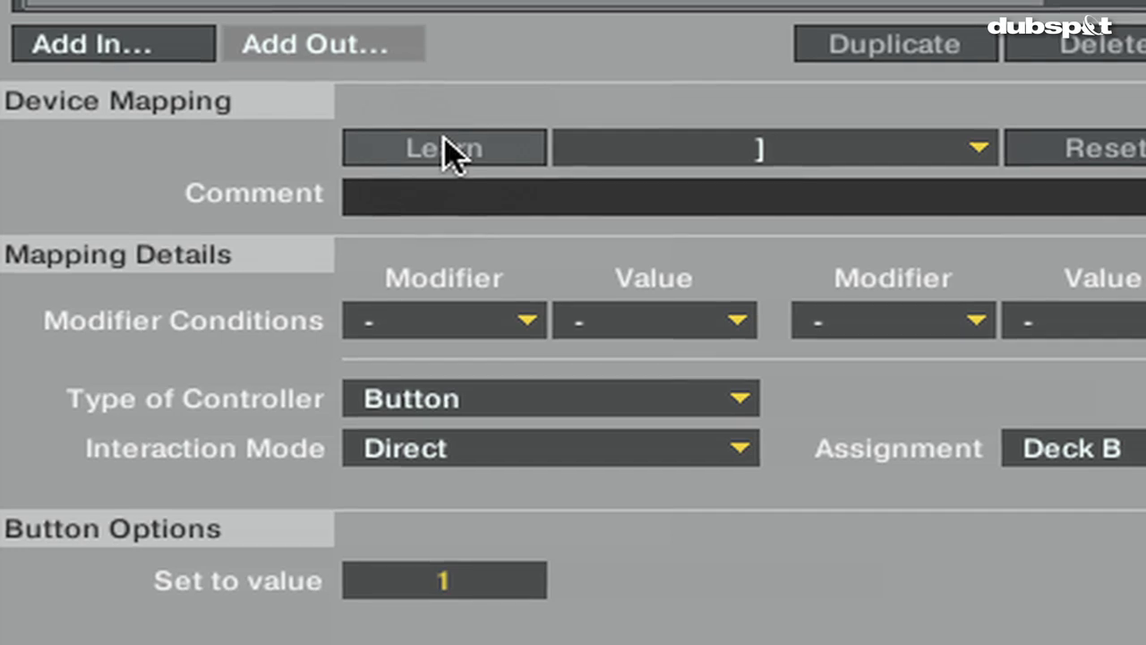
Add a Tempo > Sync control assigned to Deck A and learn the [ key for it.
click(139, 54)
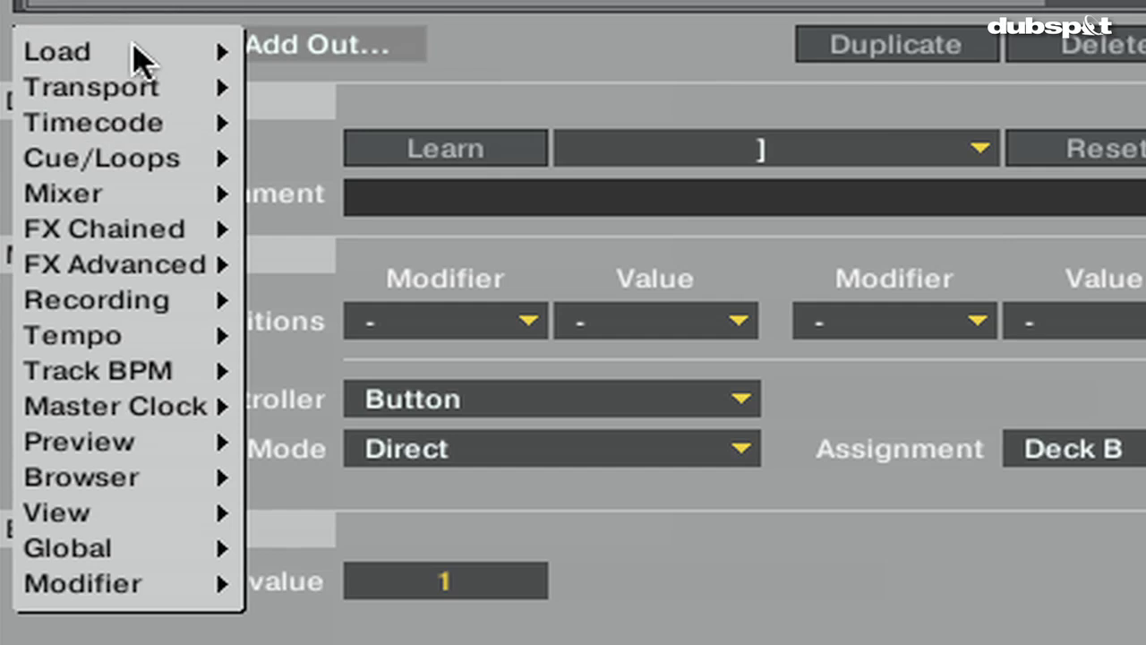
mouse_move(117, 135)
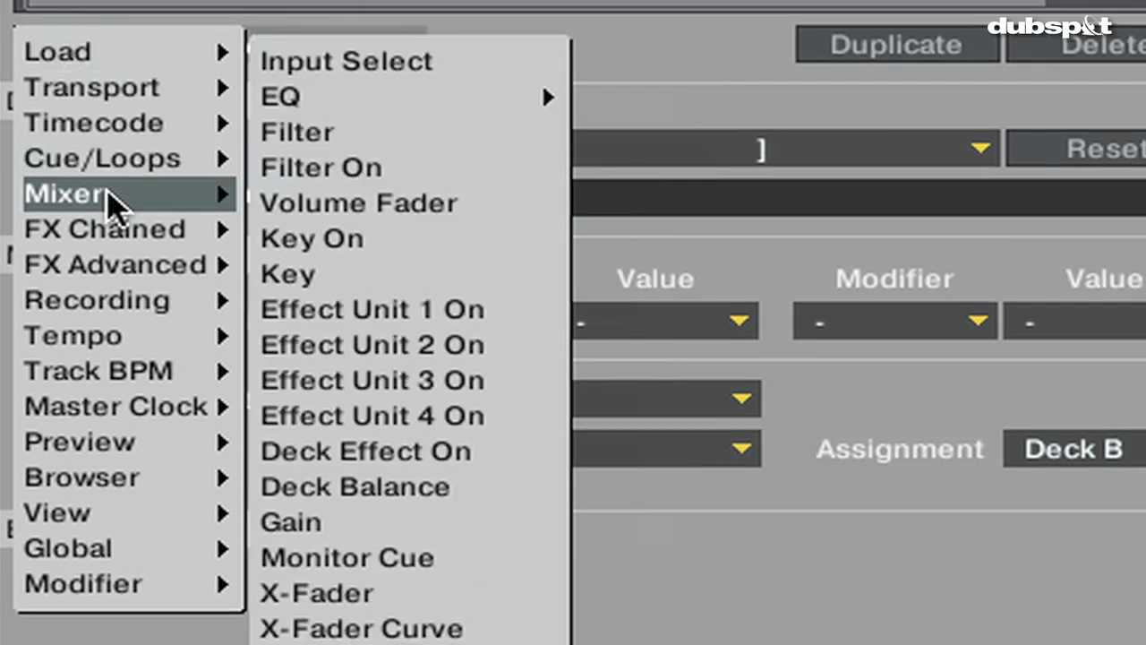
mouse_move(93, 238)
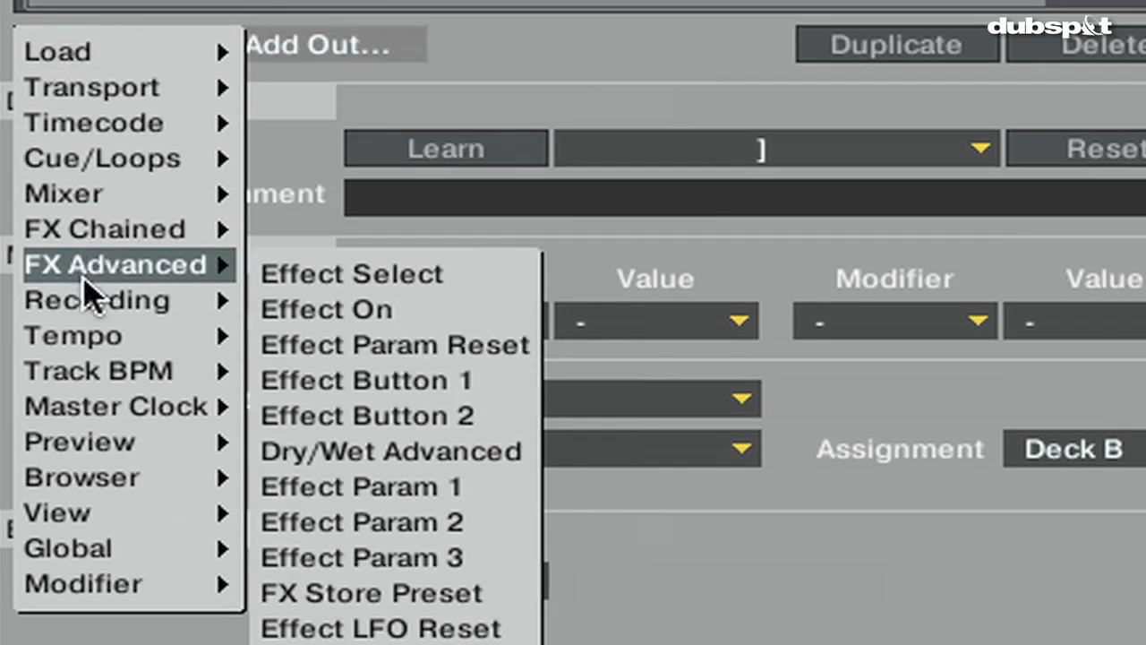
mouse_move(82, 341)
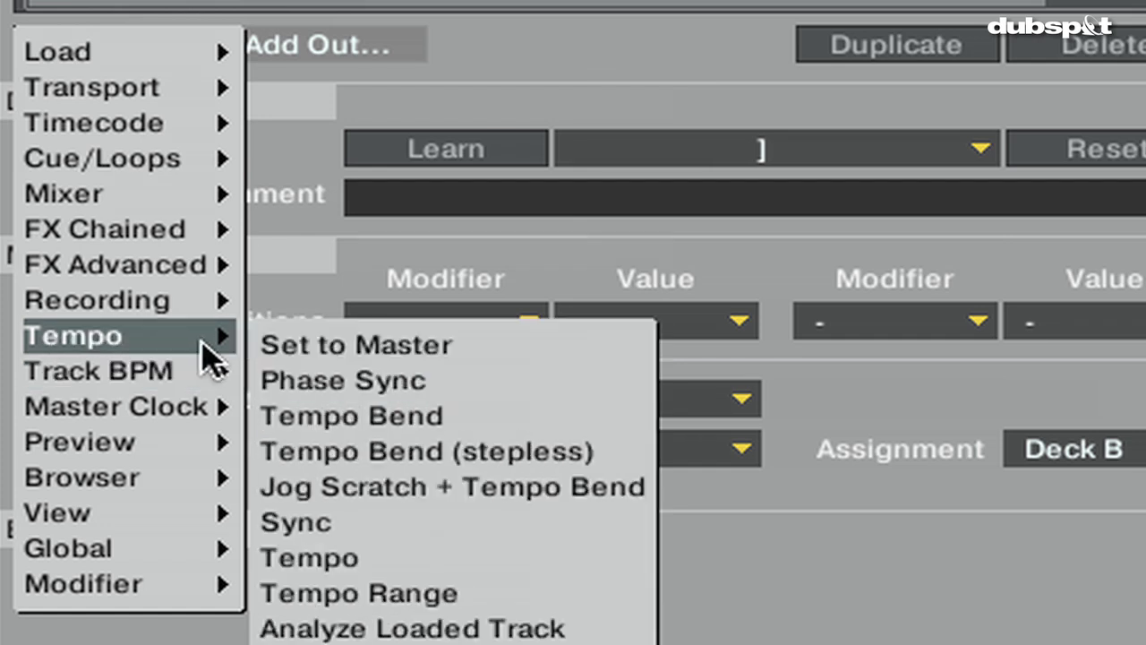
click(312, 524)
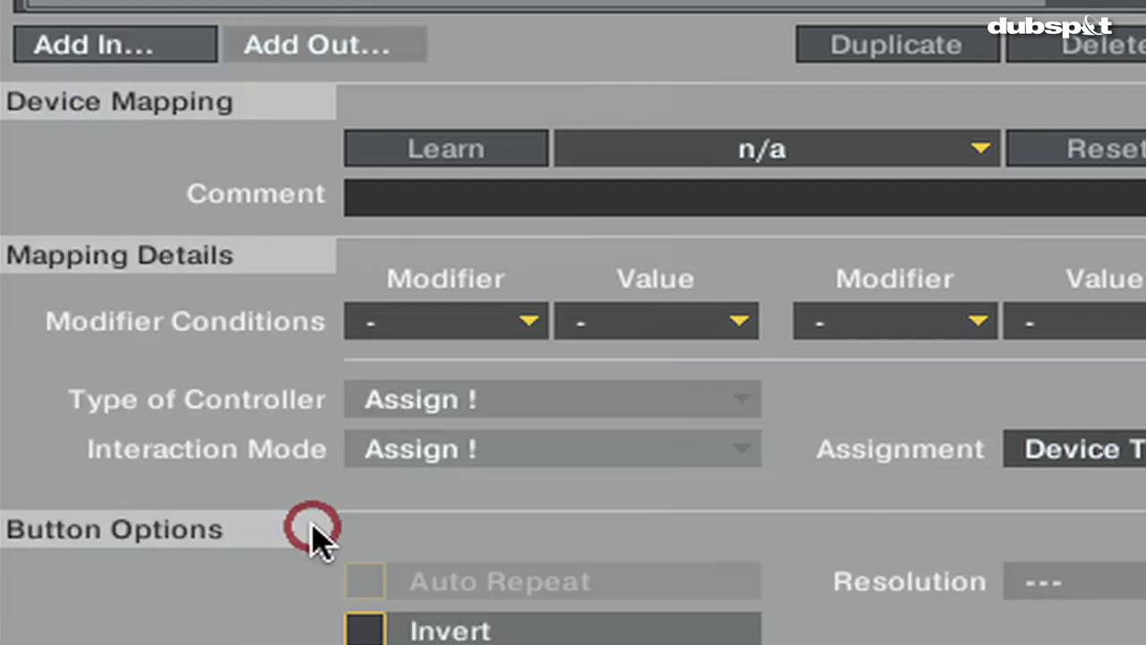
click(1023, 440)
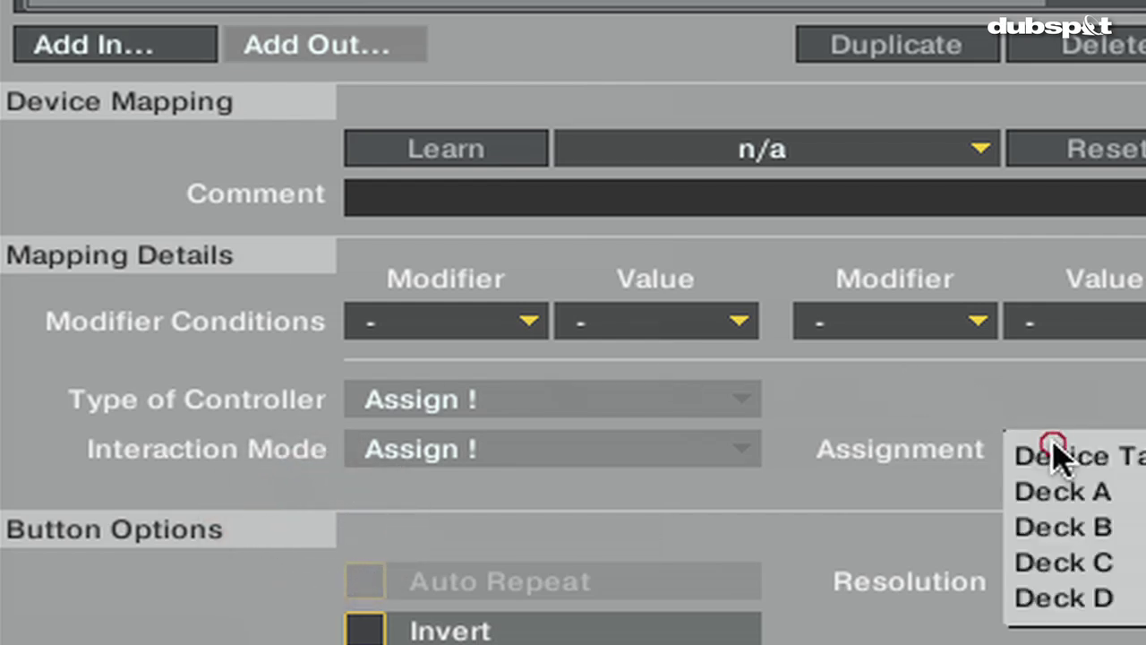
click(1049, 490)
click(433, 166)
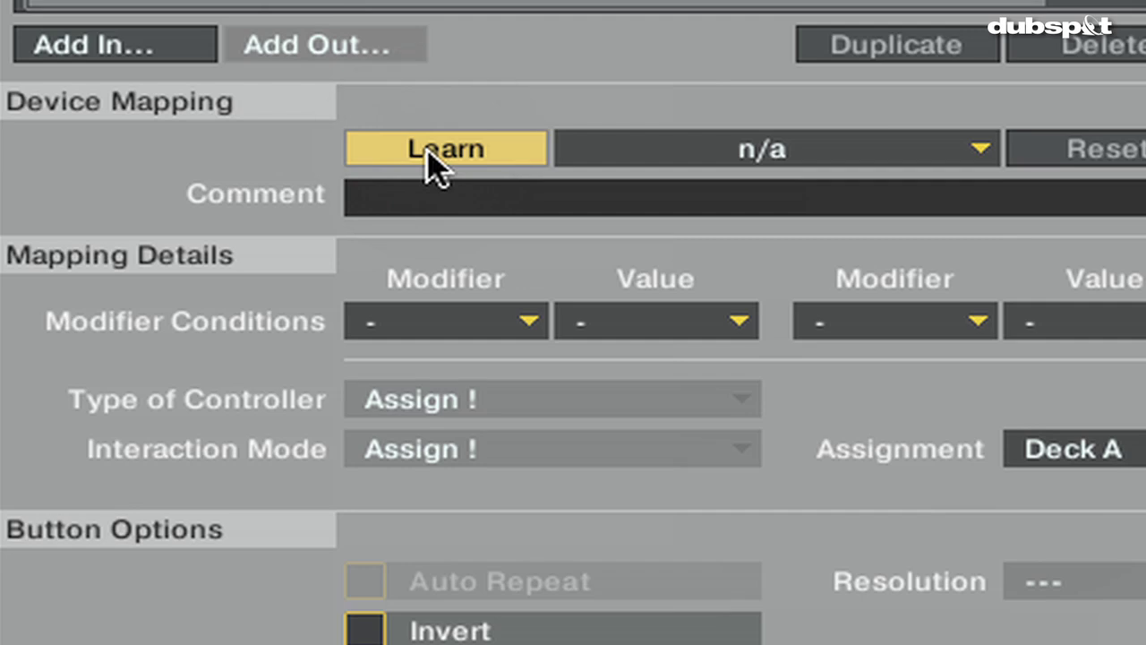
key(bracketleft)
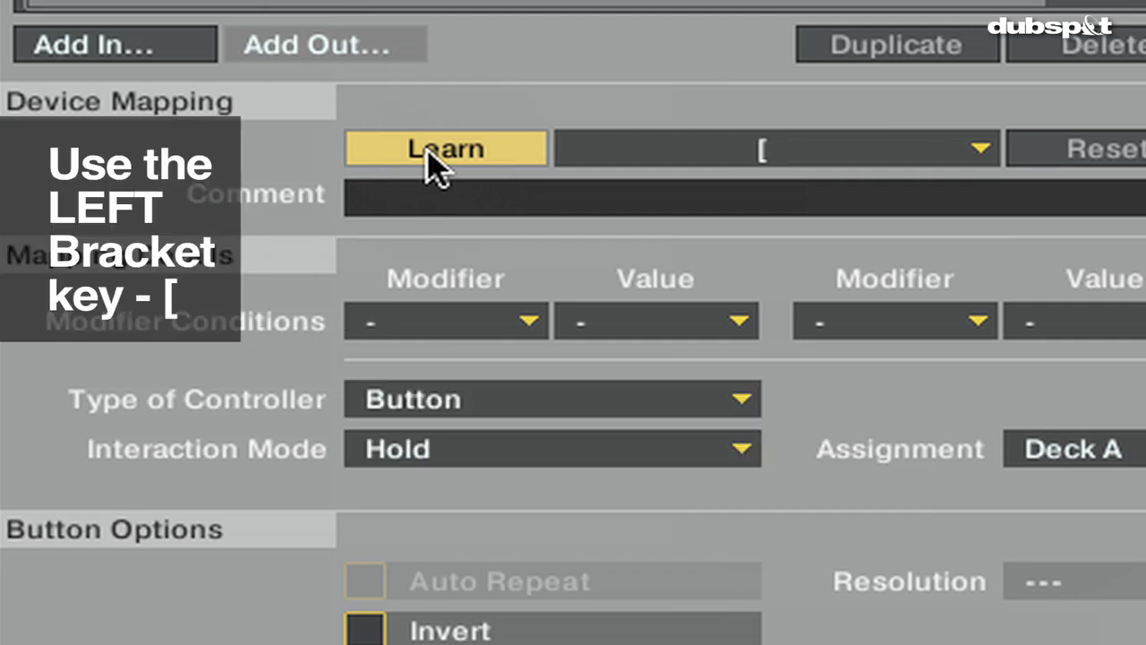
click(428, 157)
Set the Sync mapping to Direct mode with Set to value 1, then duplicate it.
click(477, 442)
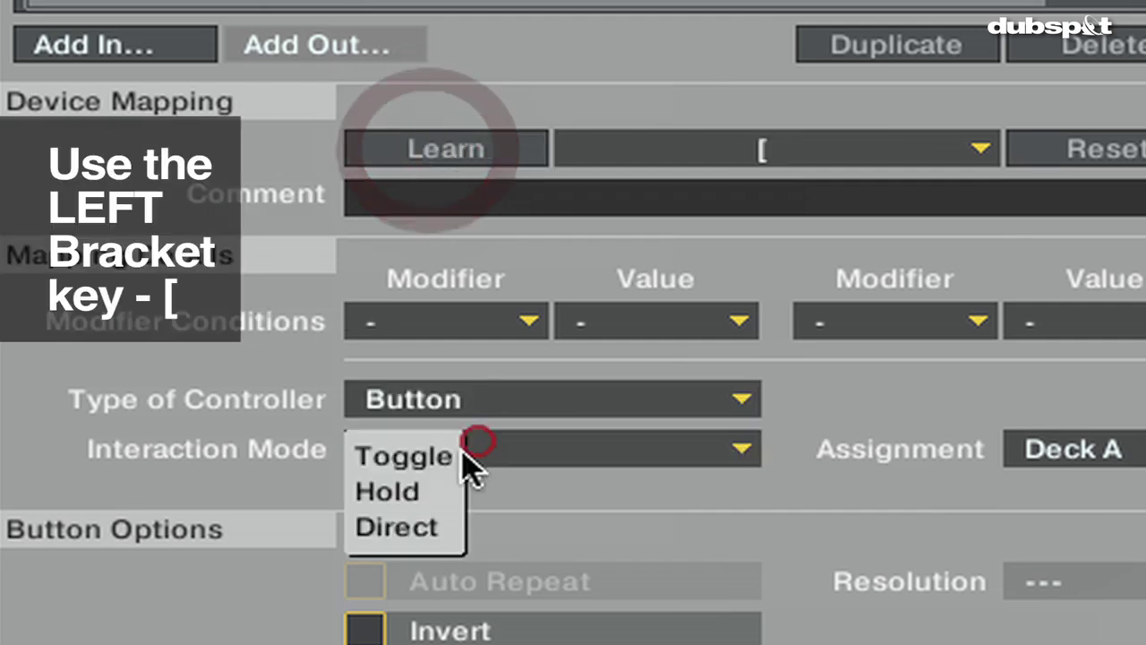
click(425, 524)
click(445, 581)
click(445, 581)
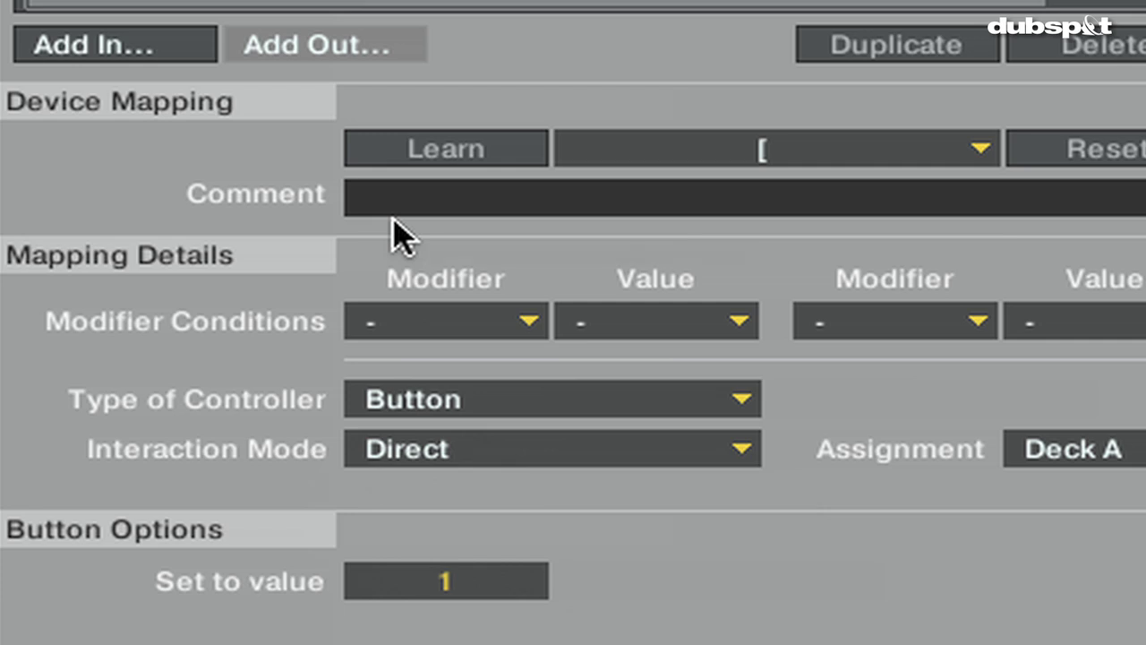
click(886, 52)
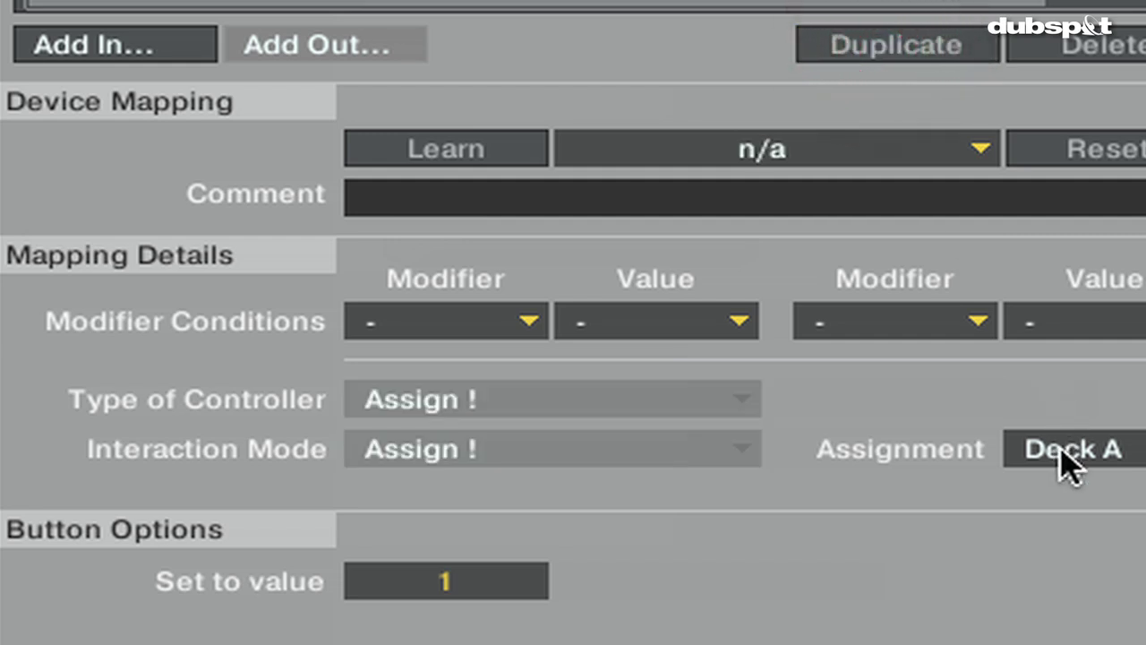
Assign the copied Sync mapping to Deck B and learn the ] key.
click(1110, 450)
click(1108, 536)
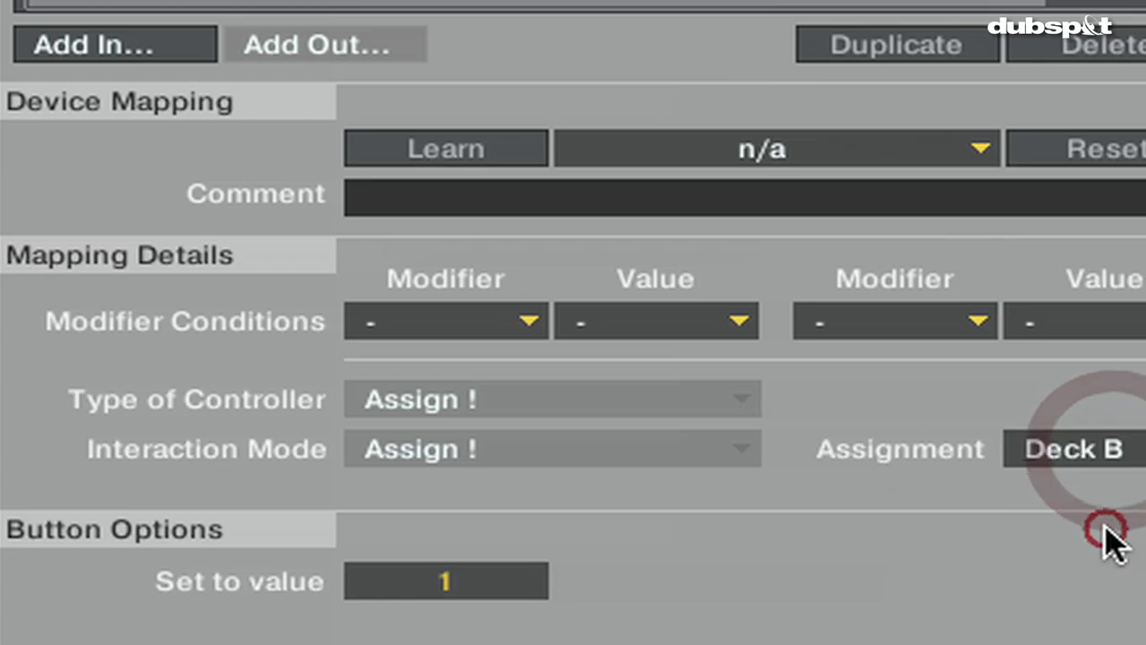
click(394, 154)
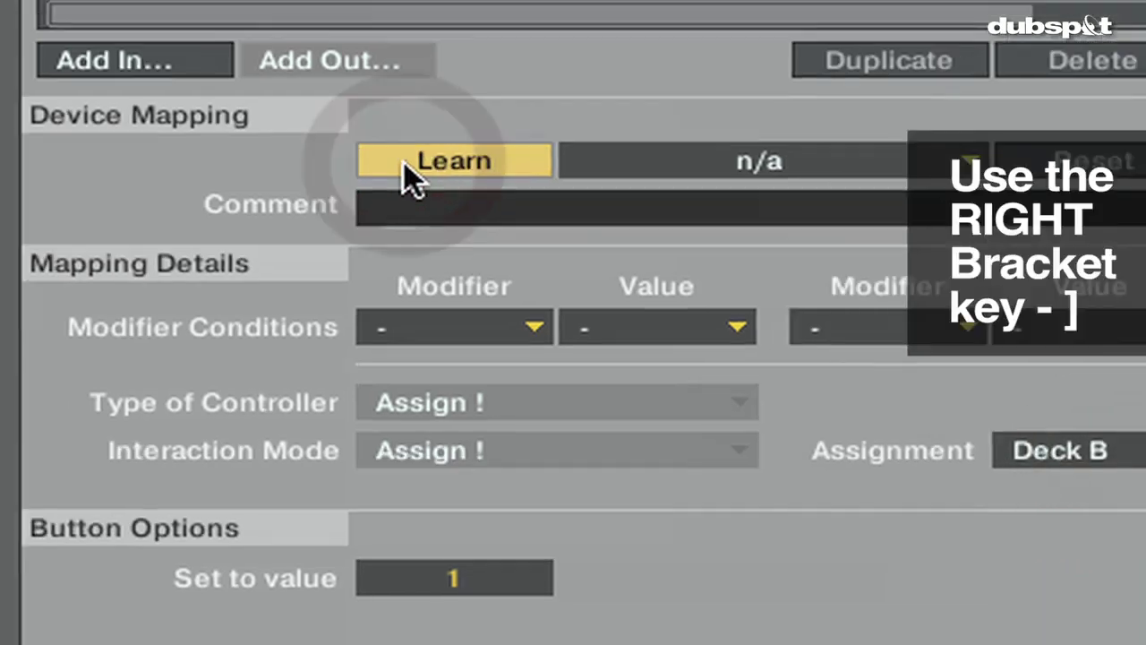
key(bracketright)
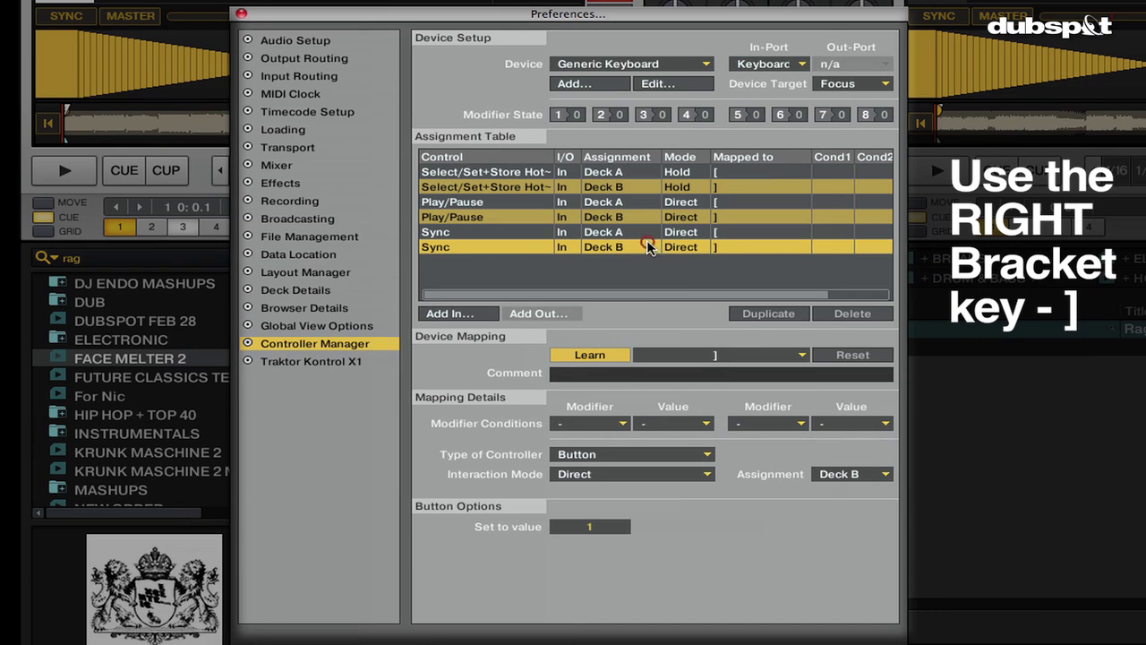
Review the Sync, Play/Pause and hotcue rows in the Assignment Table to verify the mappings.
click(513, 250)
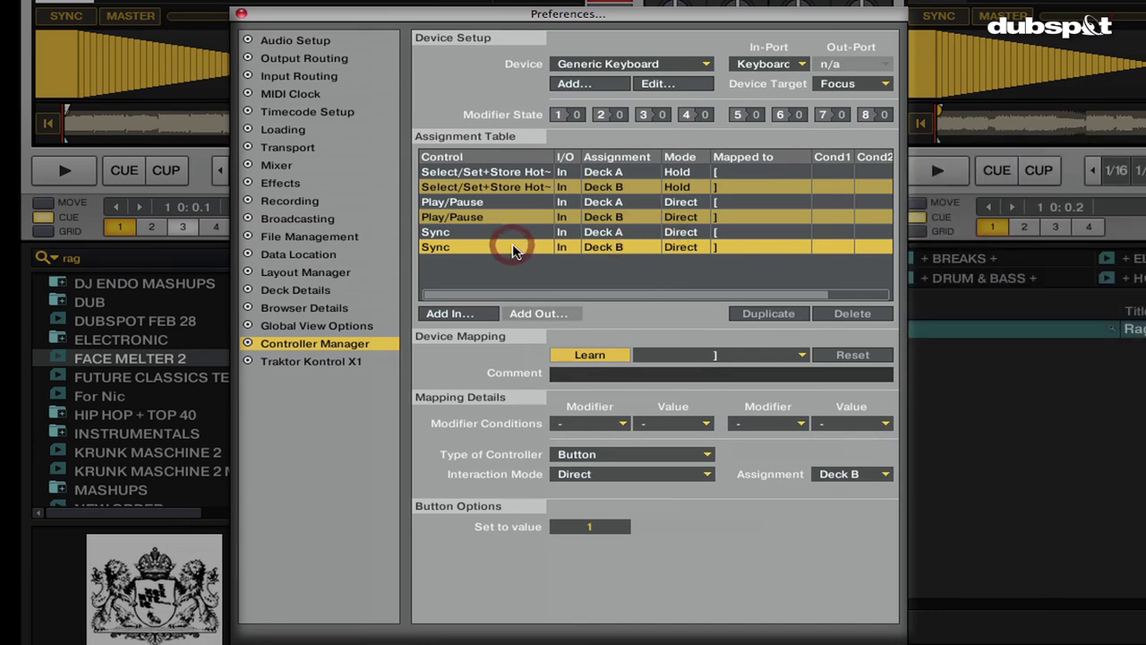
click(542, 215)
click(534, 186)
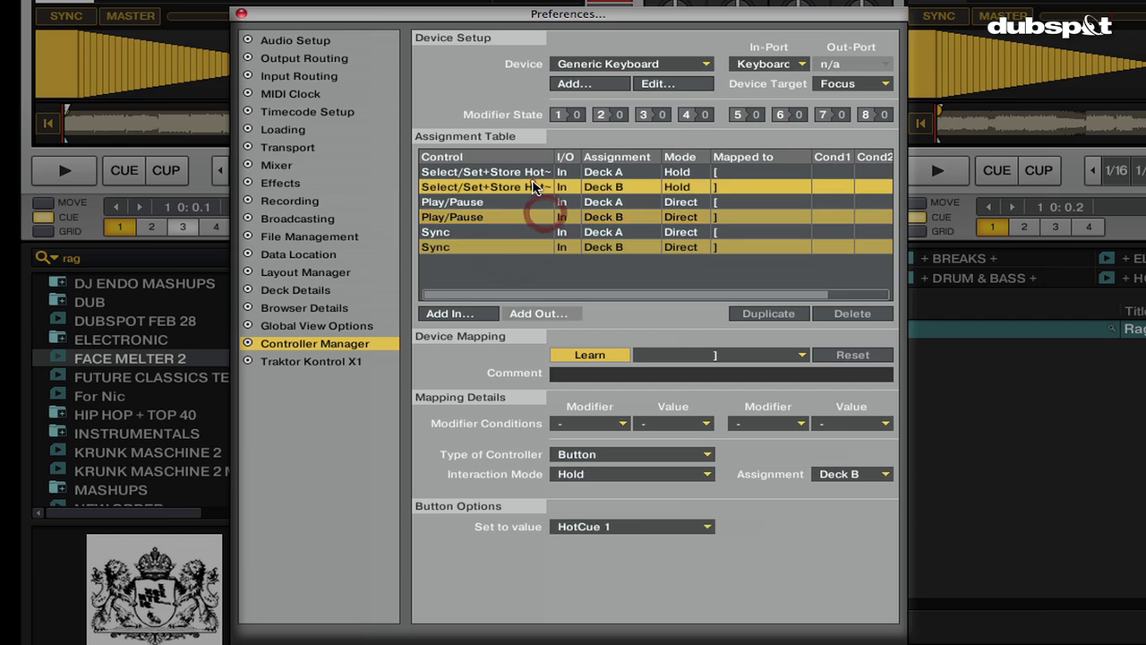
click(707, 249)
click(721, 217)
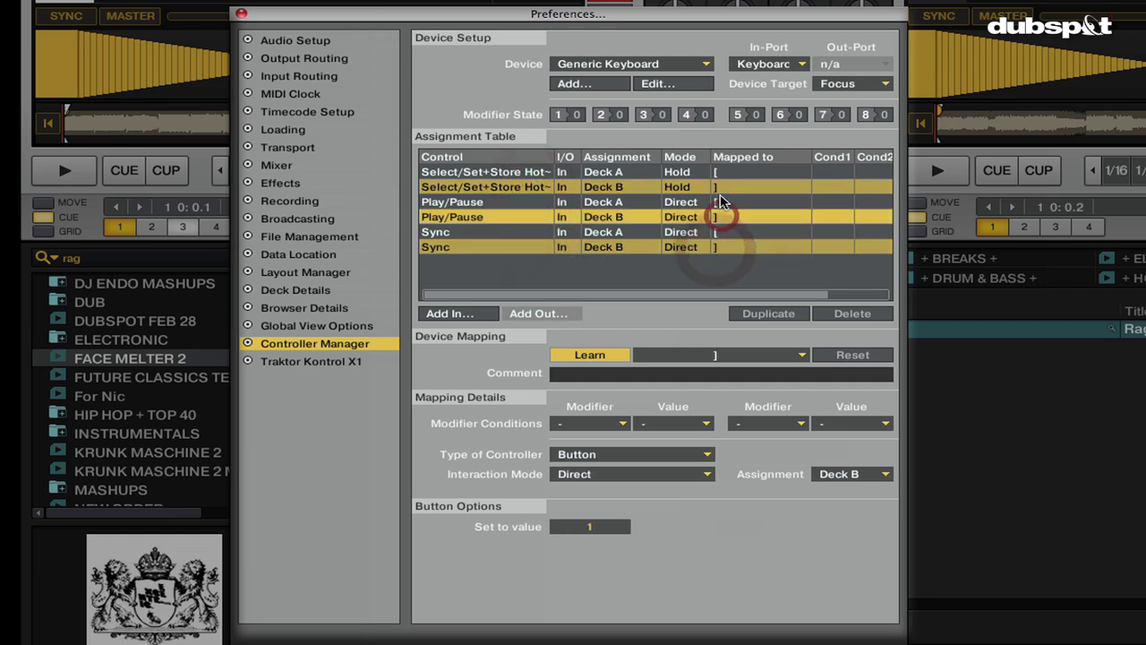
click(718, 188)
click(716, 217)
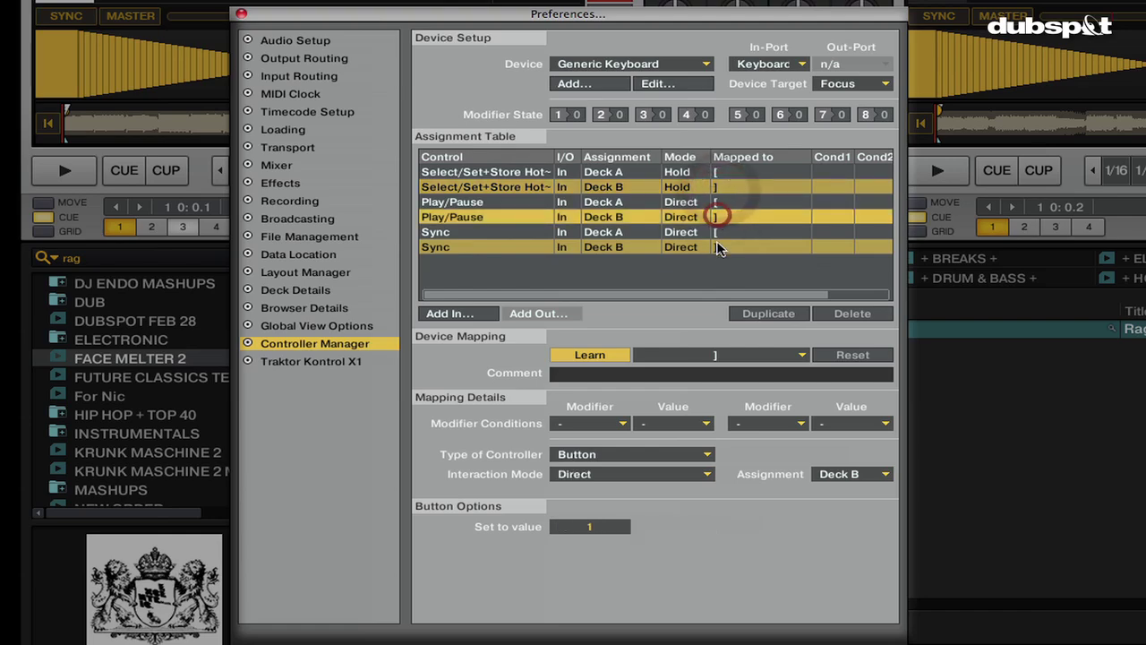
click(718, 245)
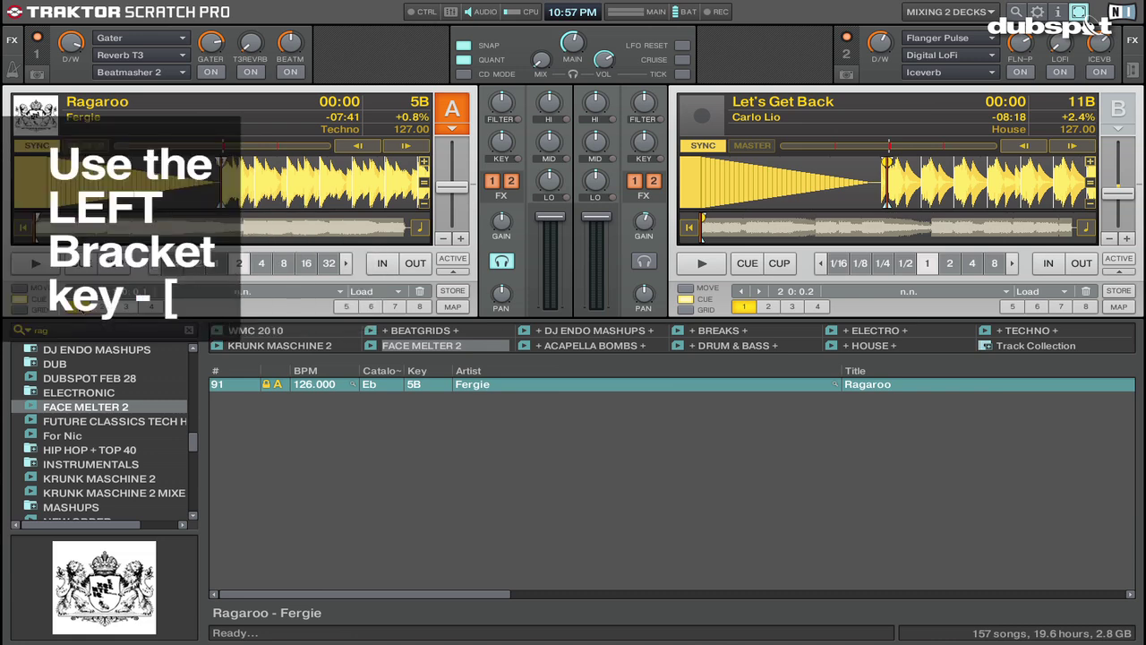
Glance at the Master Clock panel, start Ragaroo on Deck A with the mapped key, and focus Deck B.
click(12, 68)
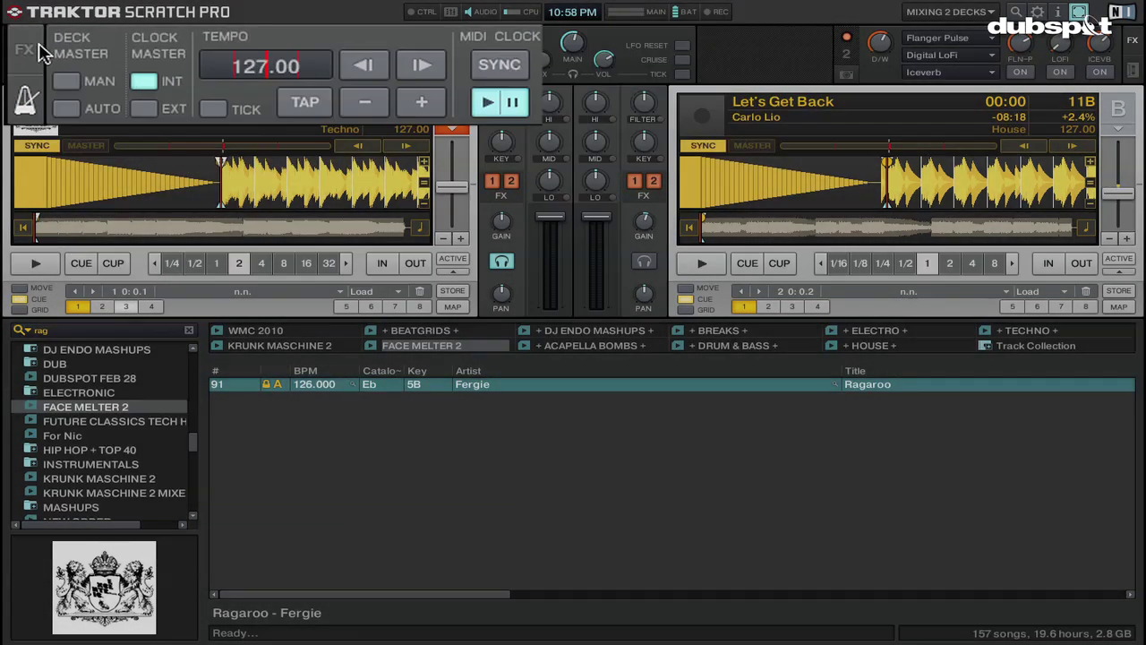
click(16, 40)
key(space)
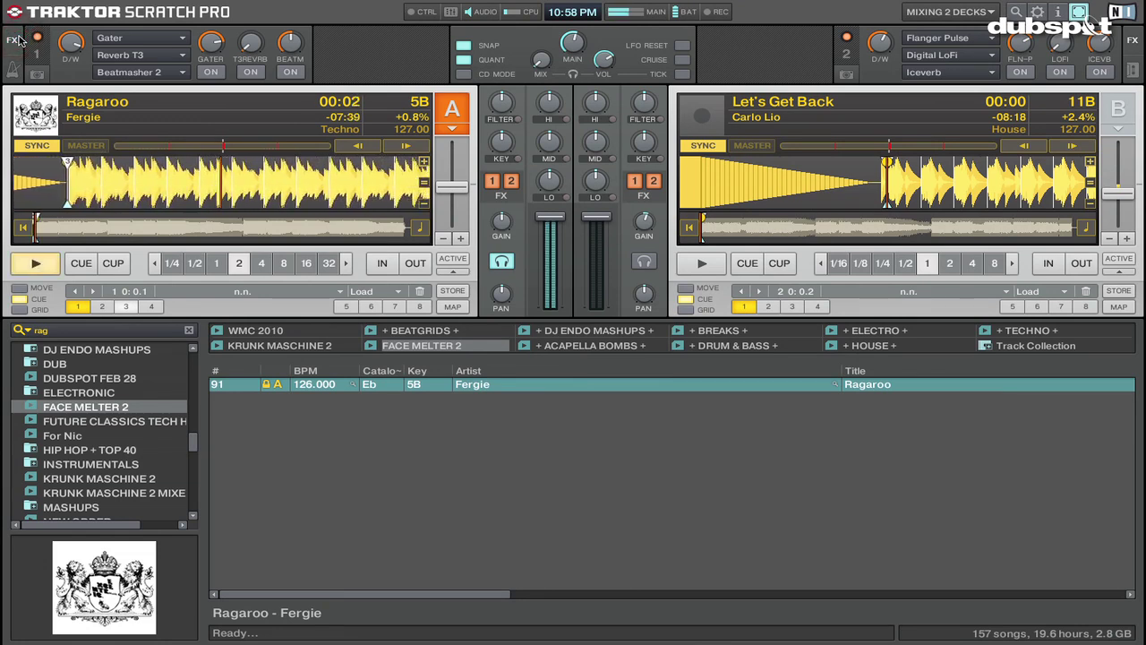
click(714, 103)
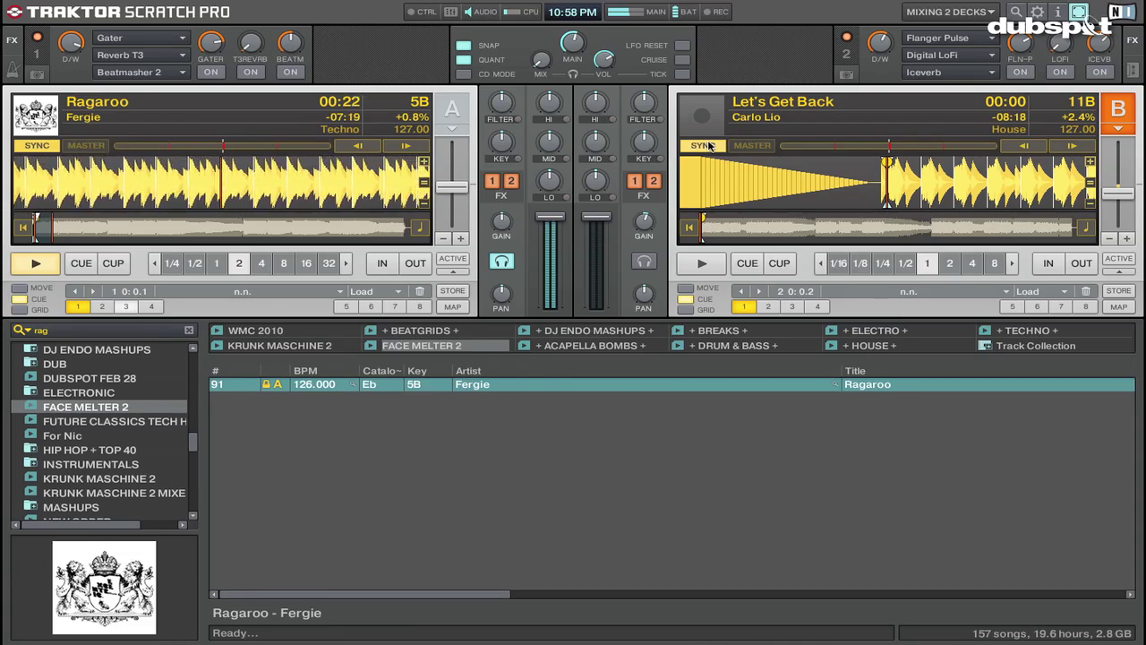
Play Let's Get Back on Deck B with the mapped ] key, then stop both decks (Ragaroo at 0:40, Let's Get Back at 0:16).
key(space)
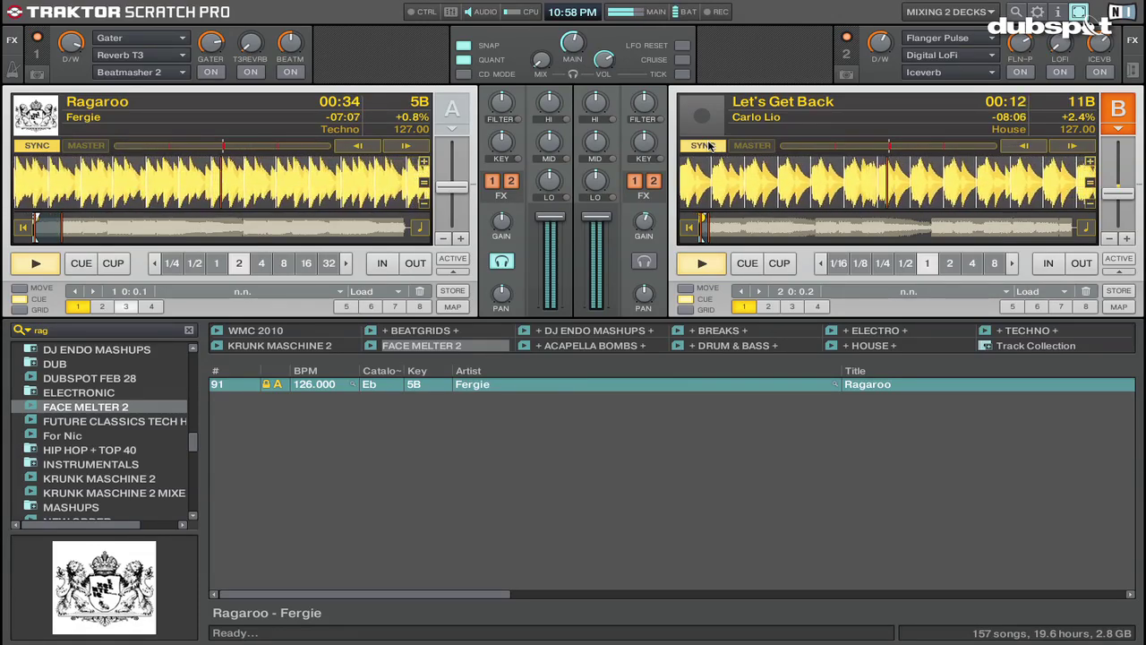
click(698, 264)
click(31, 265)
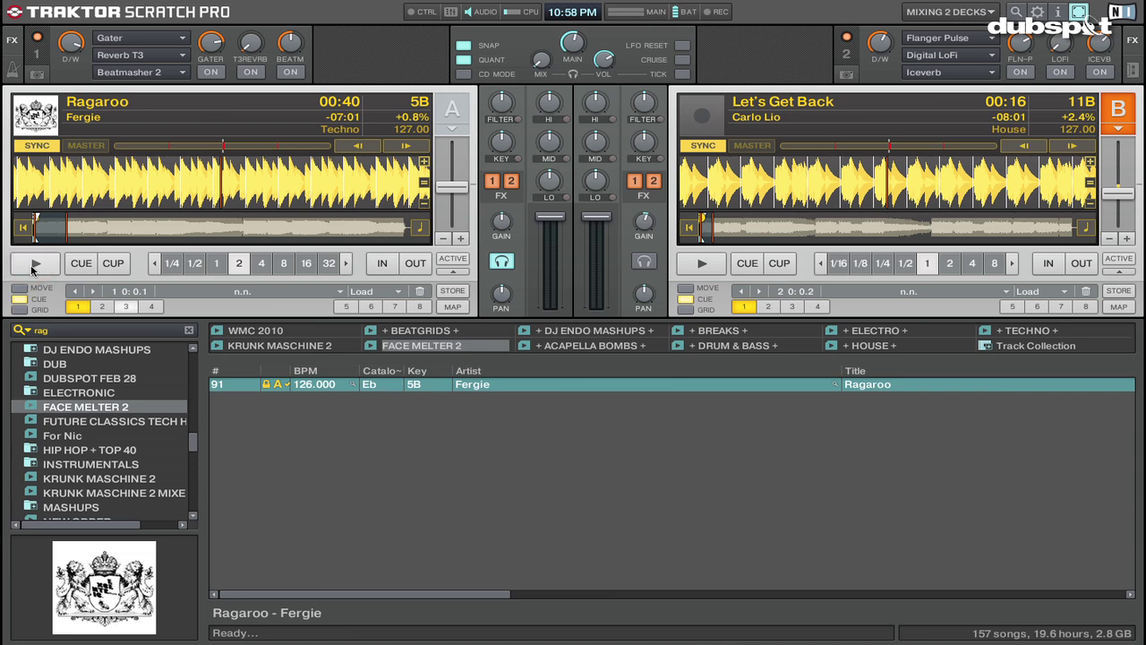